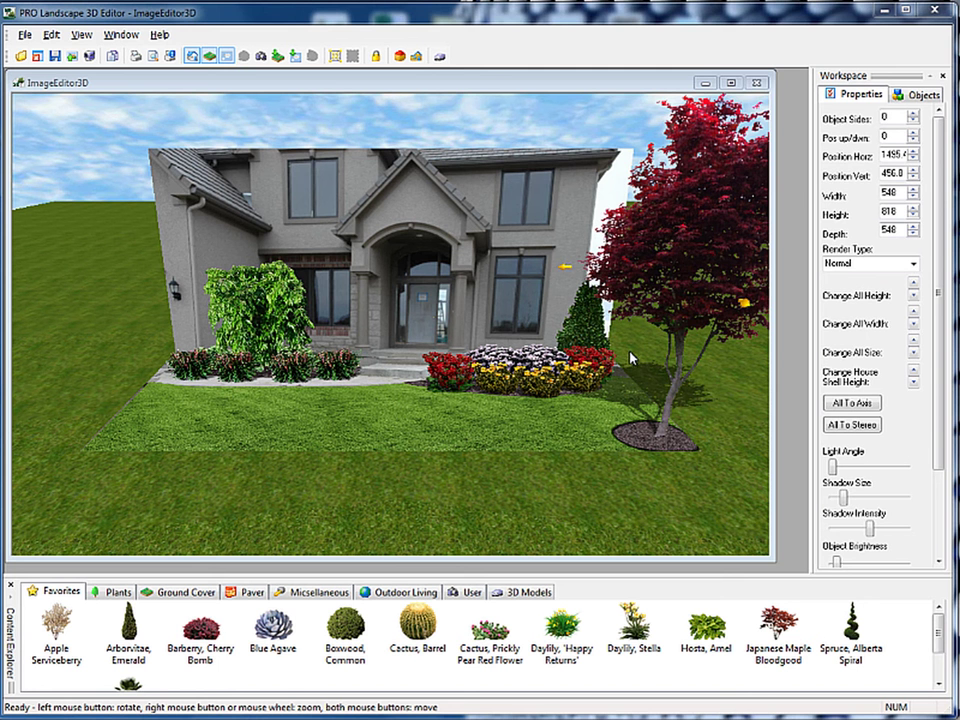
Move the red maple from the mulch ring to the far side yard beside the house
left_click_drag(683, 287, 735, 195)
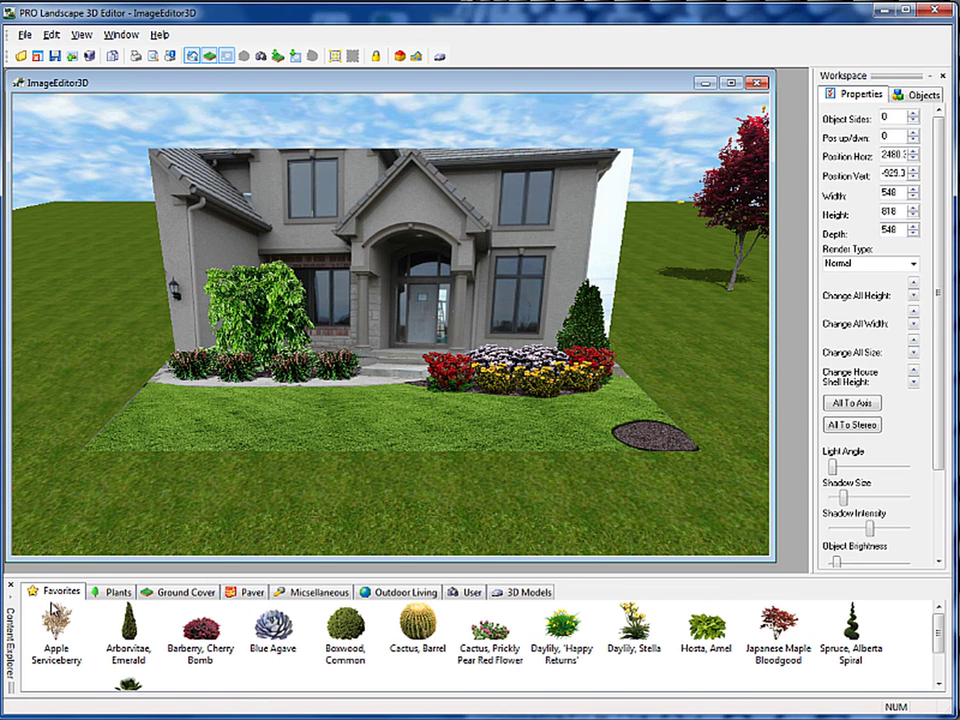
Place a Block Wall Pattern from the paver wall patterns on the front lawn, in front of the colourful flower bed
left_click(255, 596)
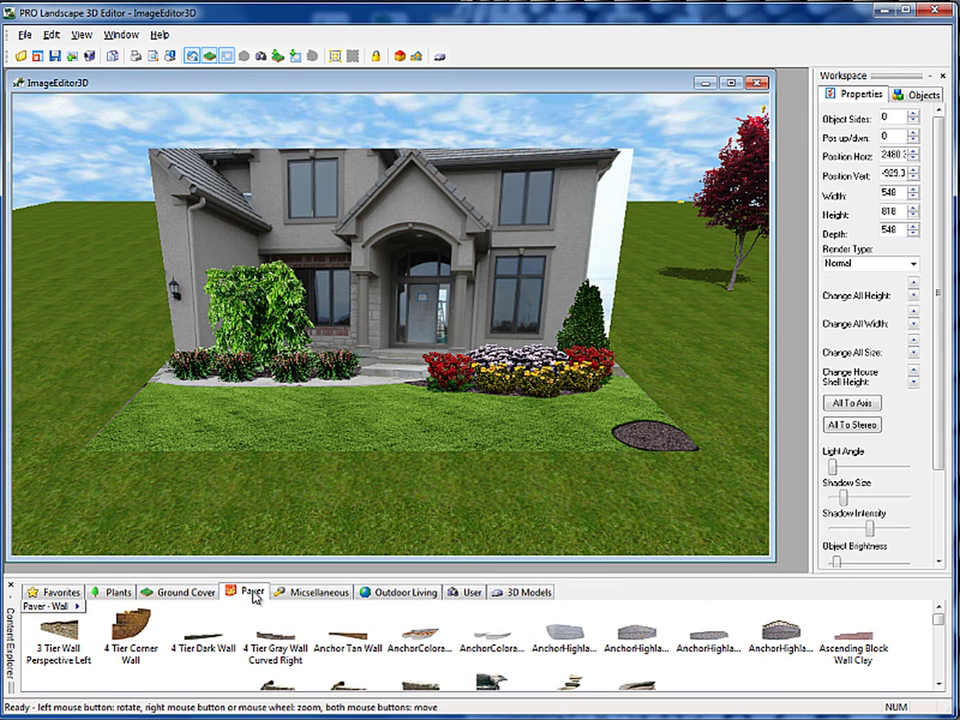
left_click(58, 608)
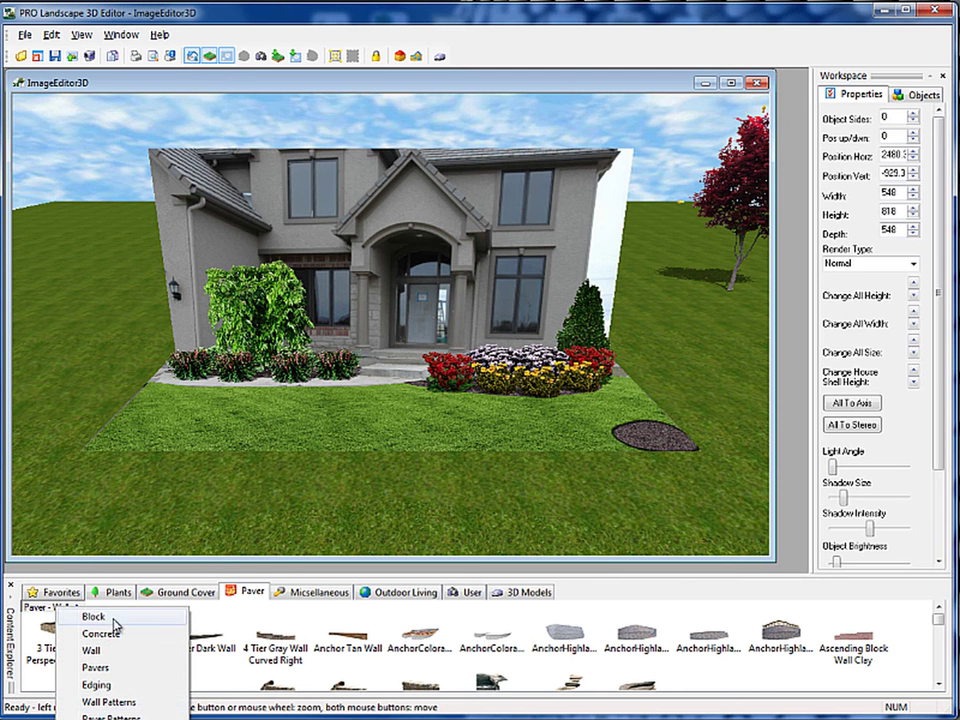
left_click(108, 702)
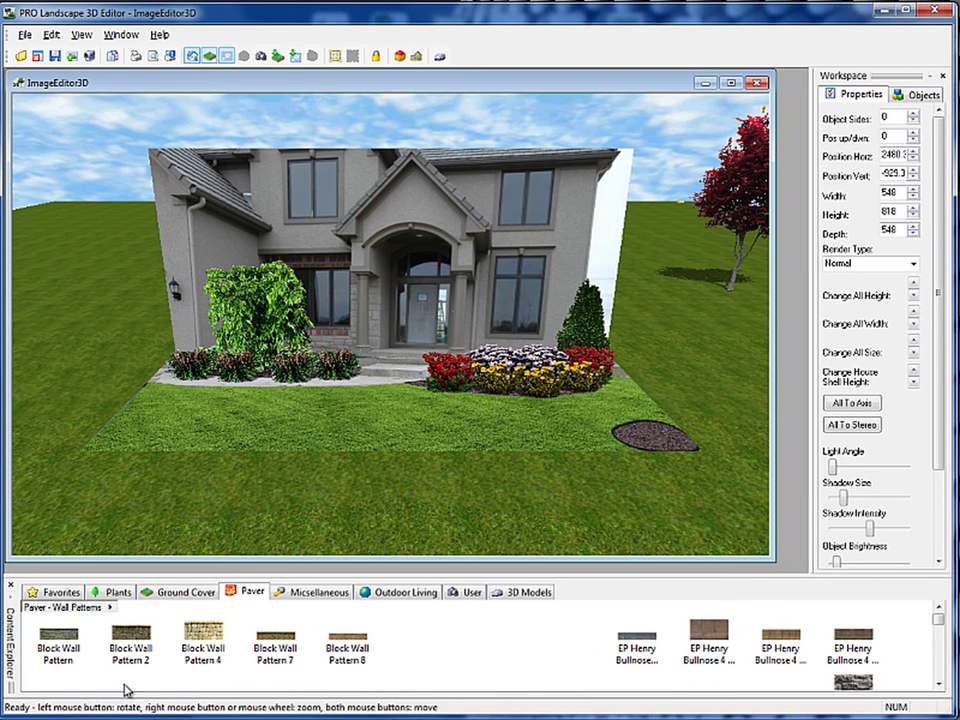
left_click(61, 649)
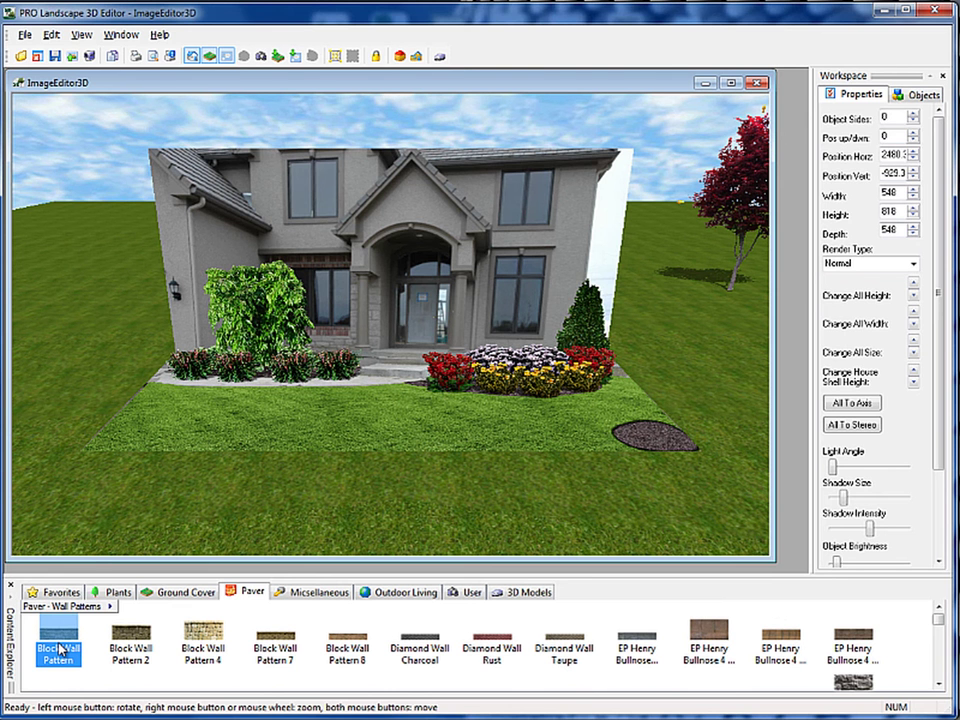
left_click_drag(61, 649, 407, 445)
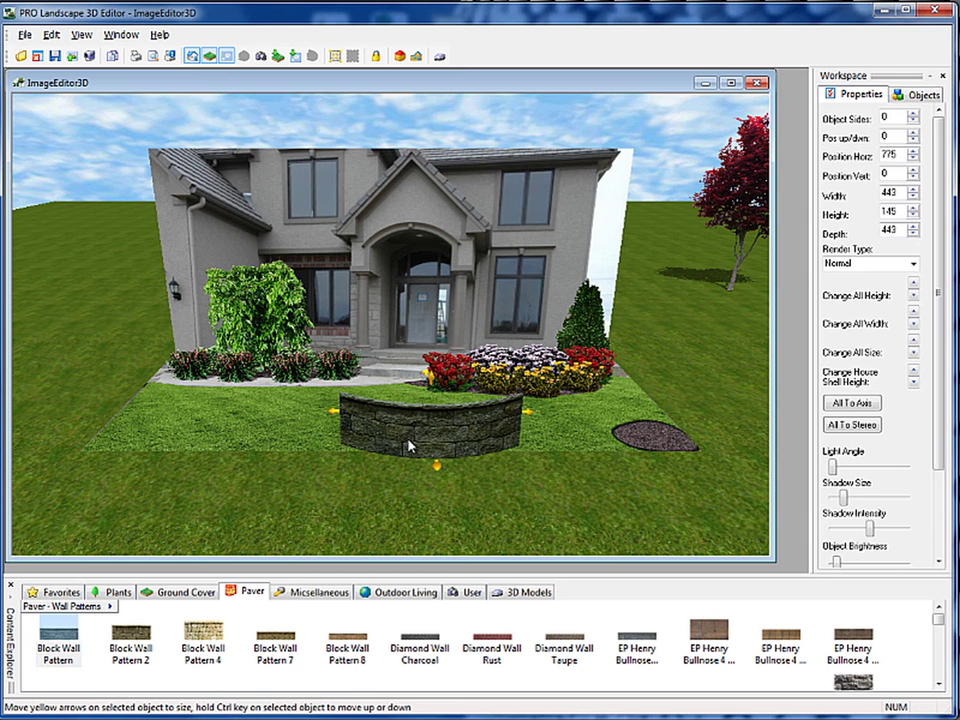
left_click_drag(531, 415, 604, 414)
left_click_drag(529, 415, 483, 432)
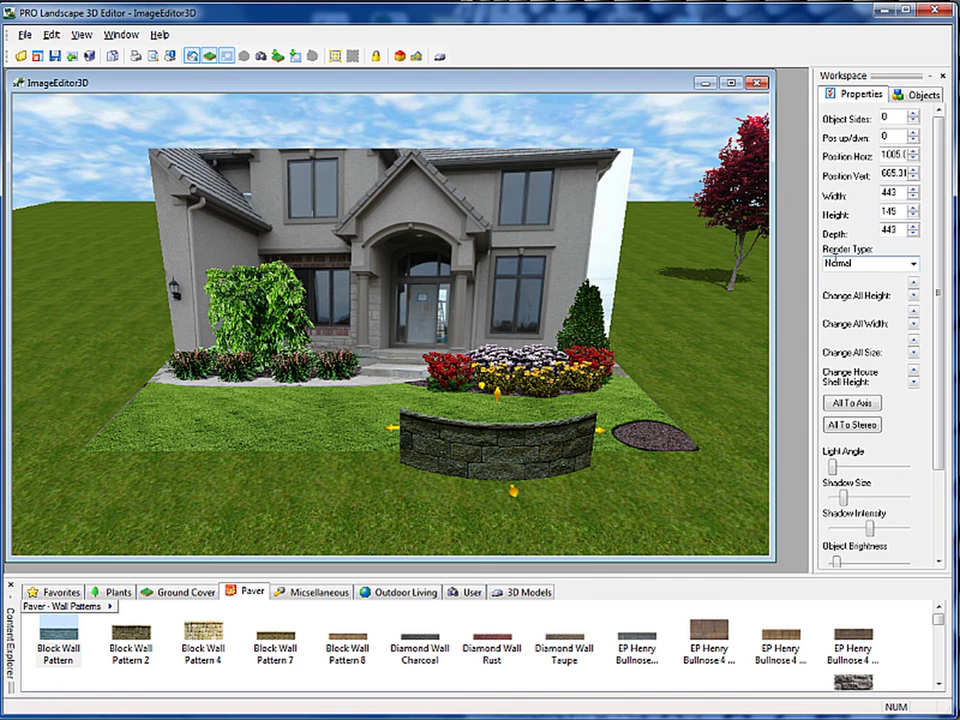
Change the block wall's render type to Curved Wall and bend both of its ends back toward the house
left_click(913, 263)
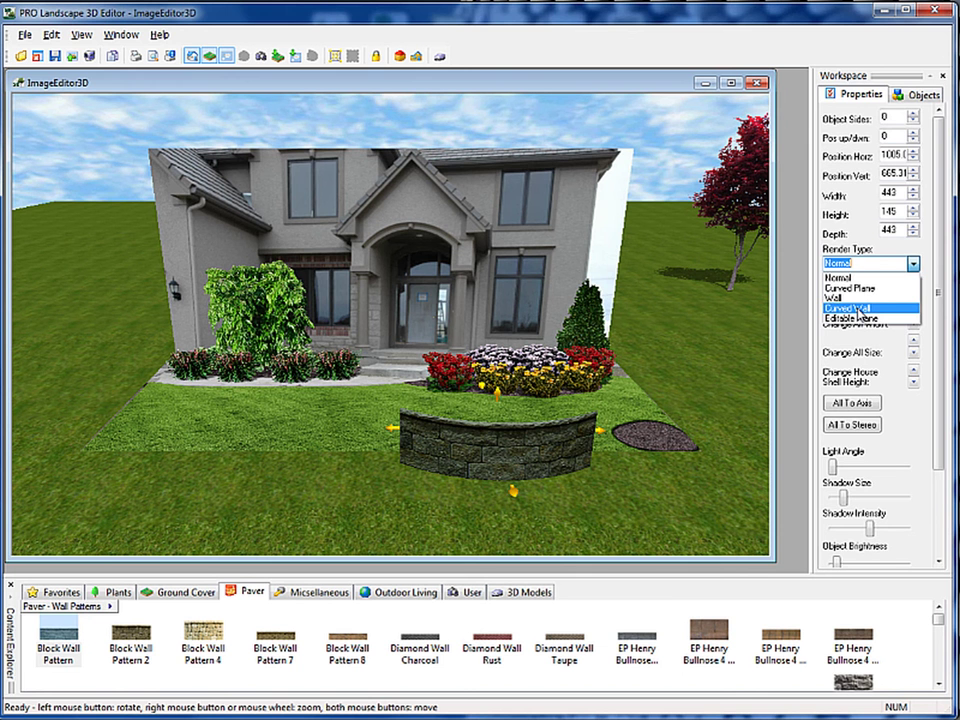
left_click(858, 309)
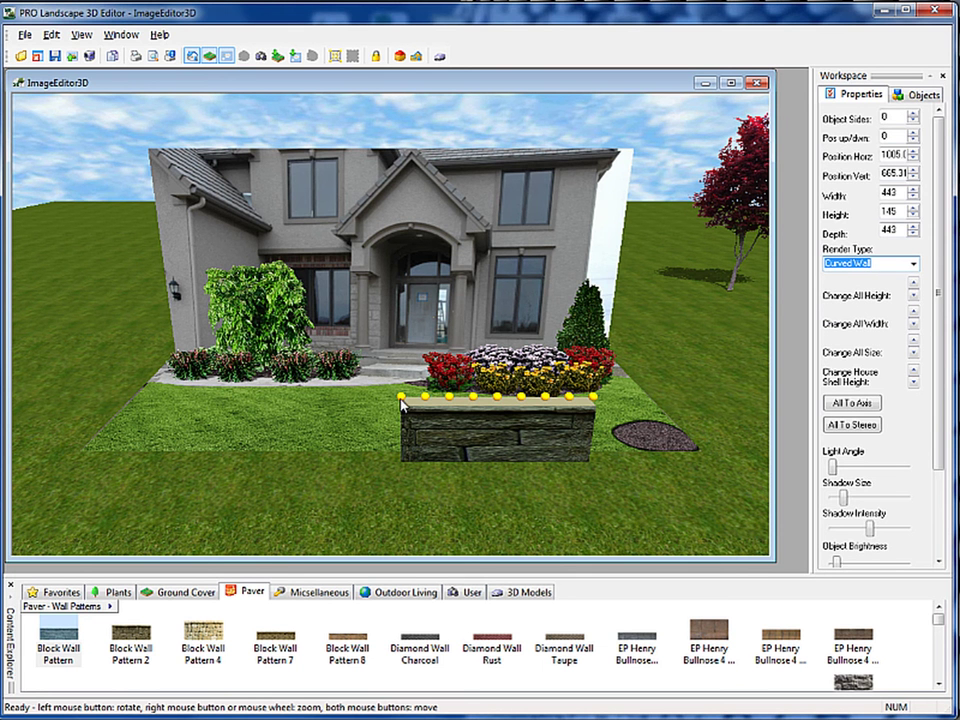
left_click_drag(402, 400, 413, 372)
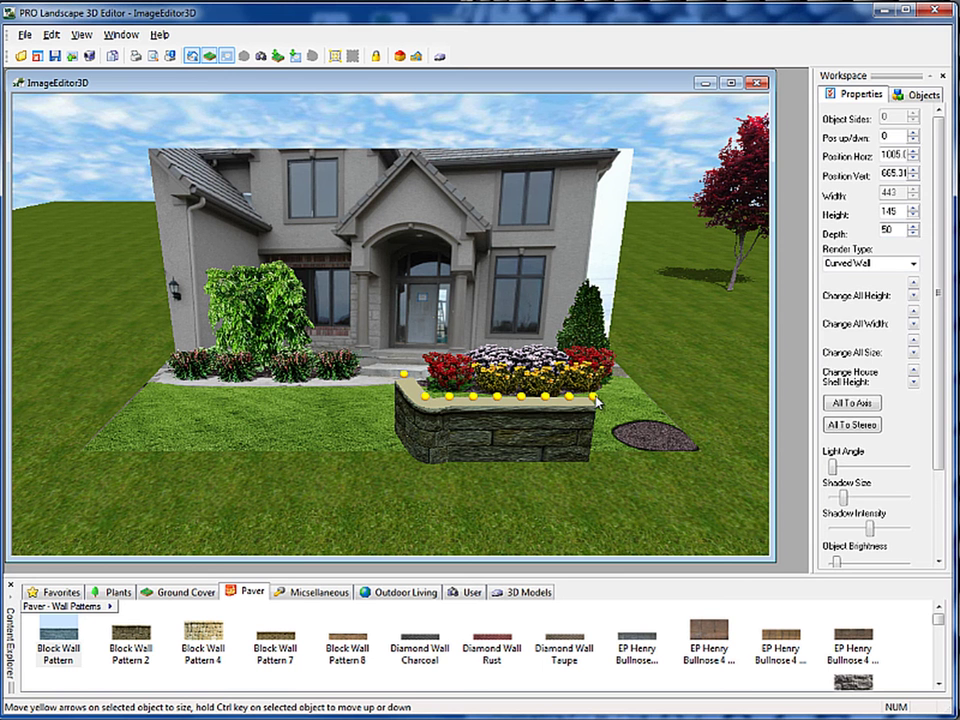
left_click_drag(597, 400, 598, 378)
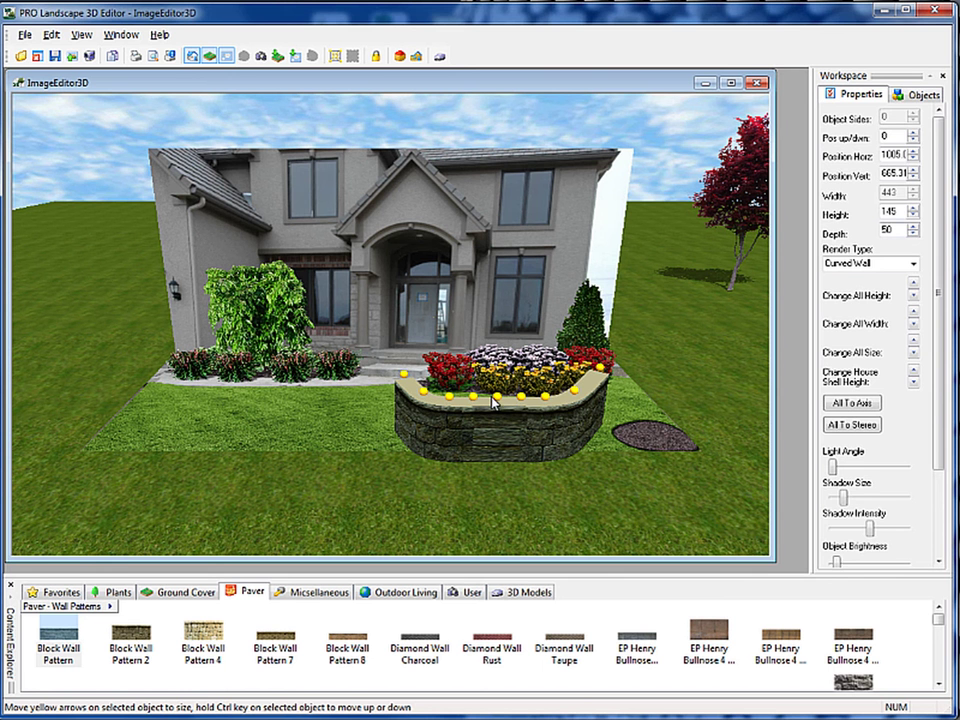
Move the curved wall back onto the flower bed and extend its left end slightly outward
left_click_drag(493, 400, 578, 384)
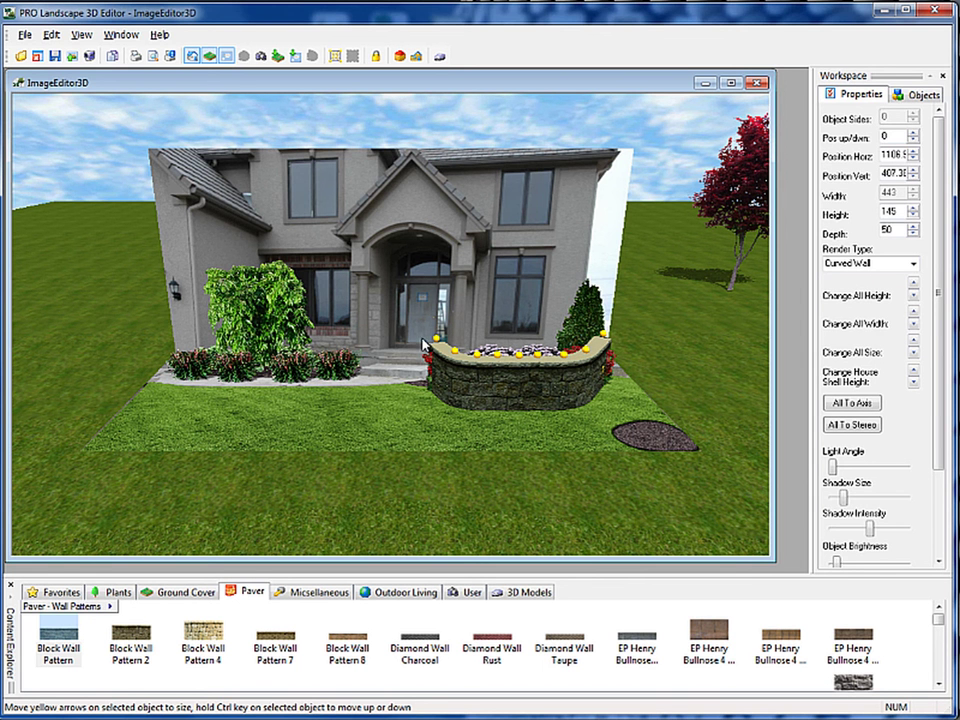
left_click_drag(436, 339, 431, 339)
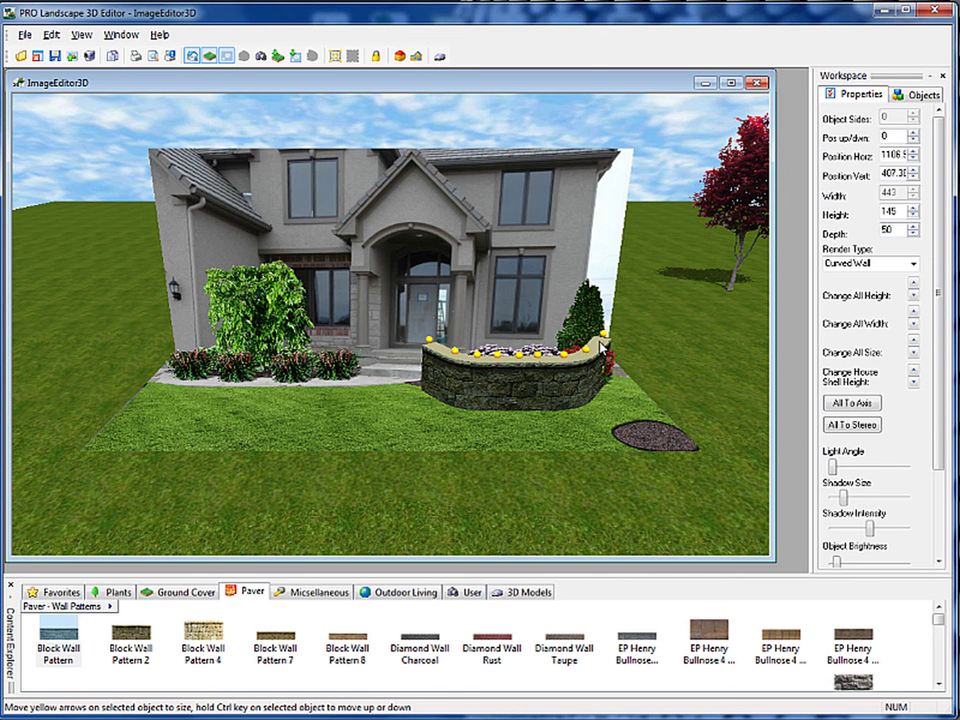
Set the curved wall's depth to 20 and its up/down position to -10
double_click(890, 231)
type("20")
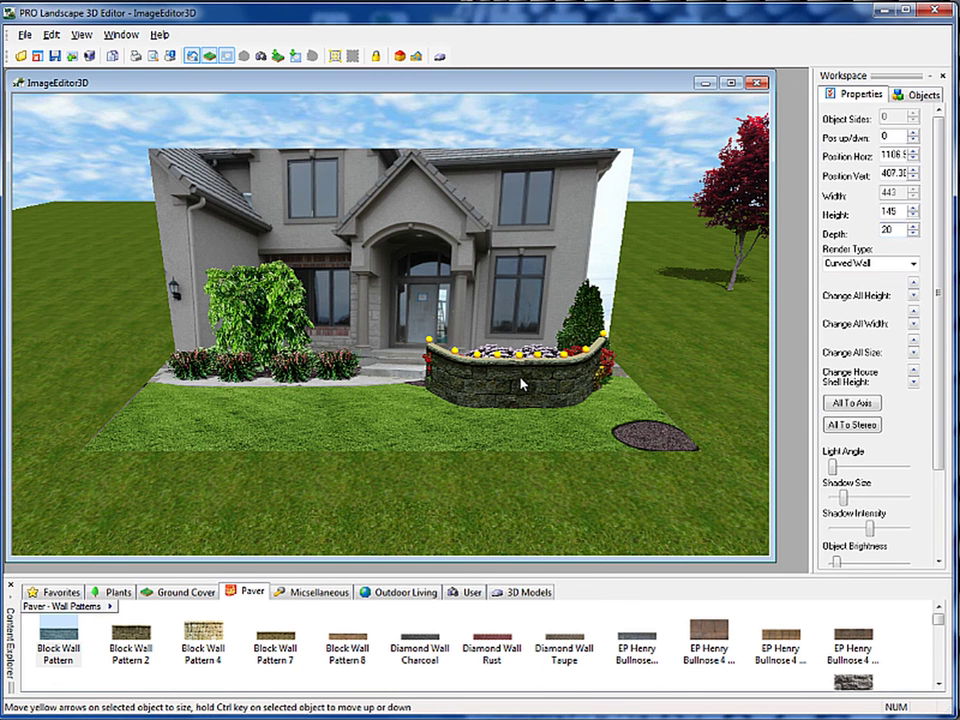
double_click(900, 135)
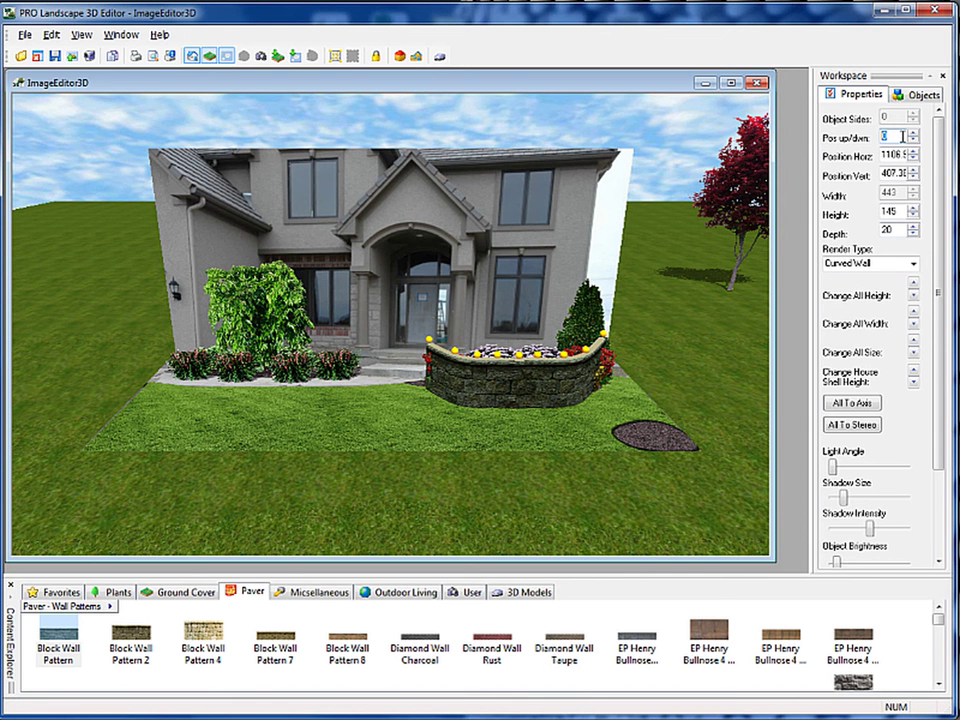
type("10")
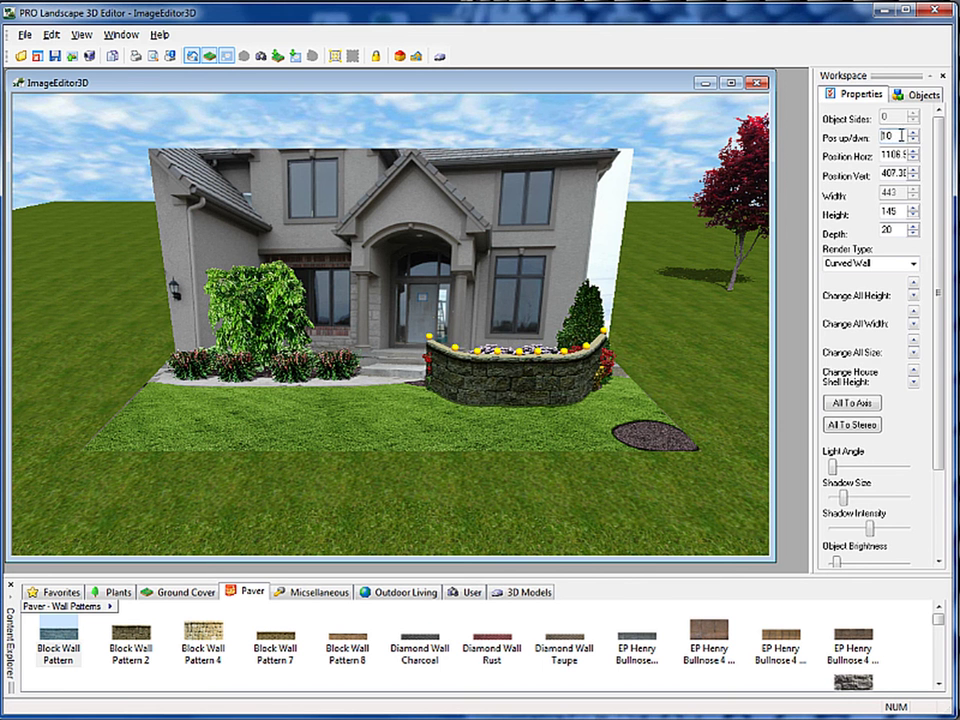
type("-")
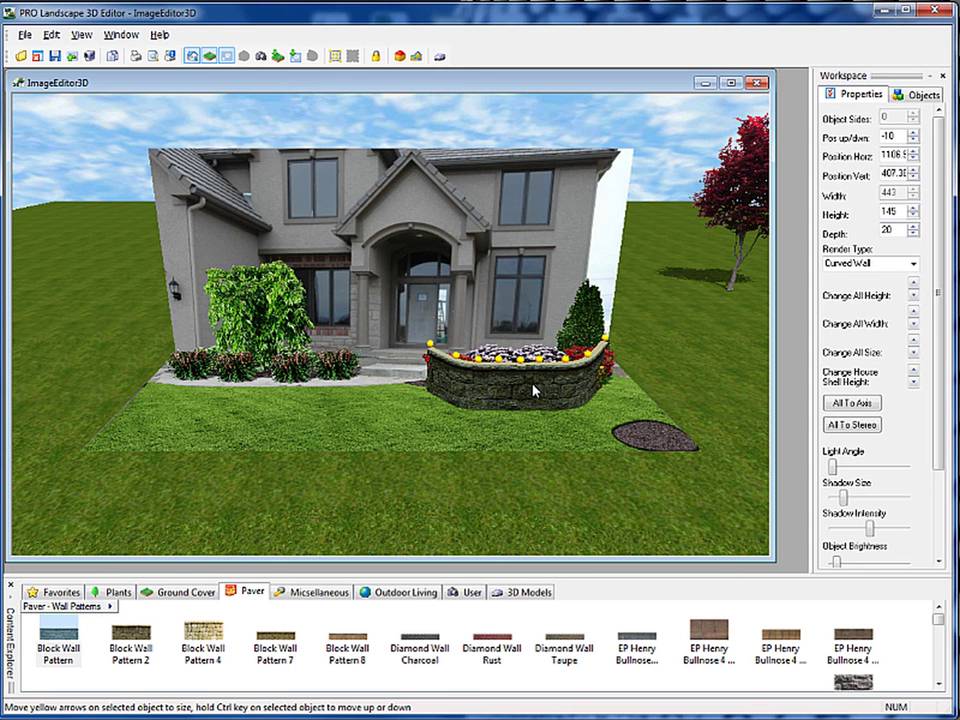
Sink the wall to an up/down position of about -53 and shift it to wrap the front edge of the flower bed
mouse_move(533, 389)
left_mouse_down()
mouse_move(512, 394)
mouse_move(522, 396)
mouse_move(512, 294)
mouse_move(509, 409)
mouse_move(510, 306)
mouse_move(511, 410)
mouse_move(523, 397)
left_mouse_up()
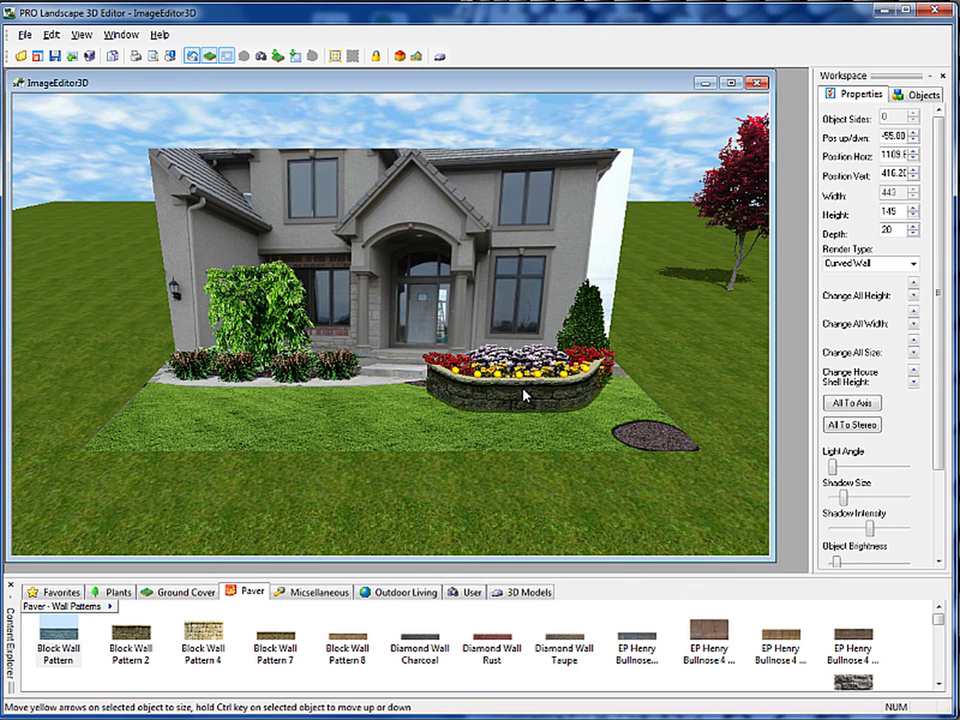
left_click_drag(523, 399, 583, 378)
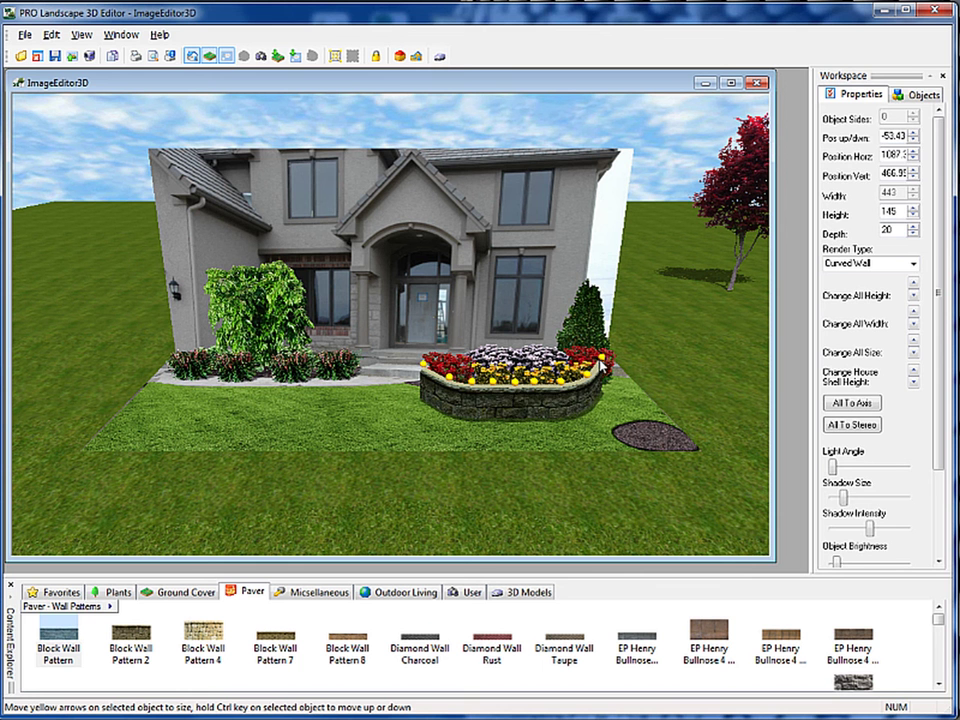
left_click_drag(538, 393, 544, 389)
Shift the left red flower clump inward so it sits inside the wall, and adjust its height slightly
left_click(460, 367)
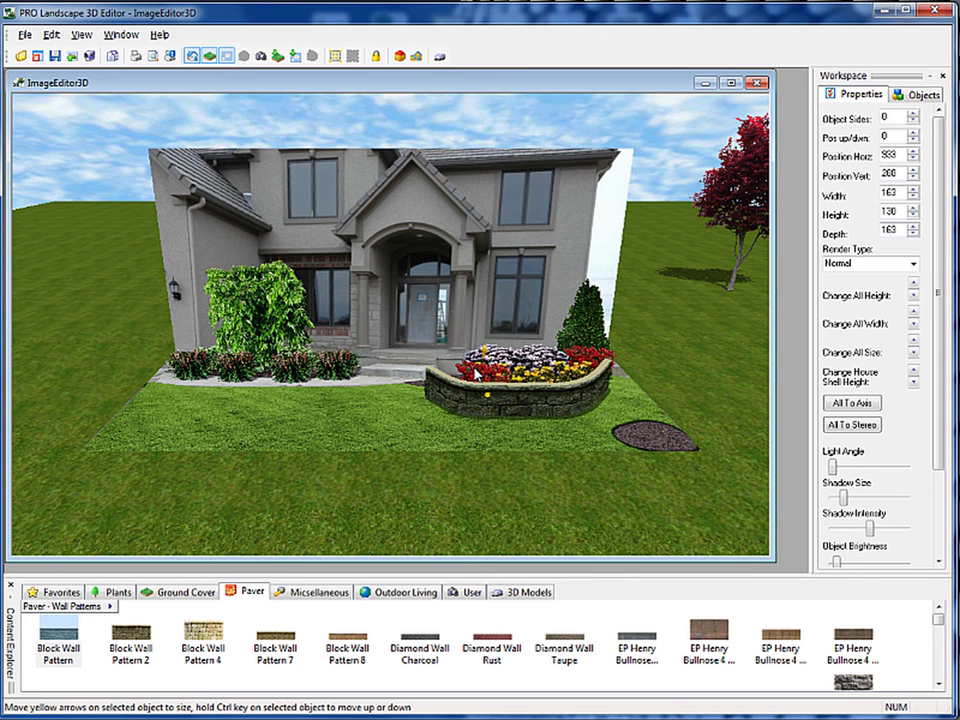
left_click_drag(460, 367, 490, 378)
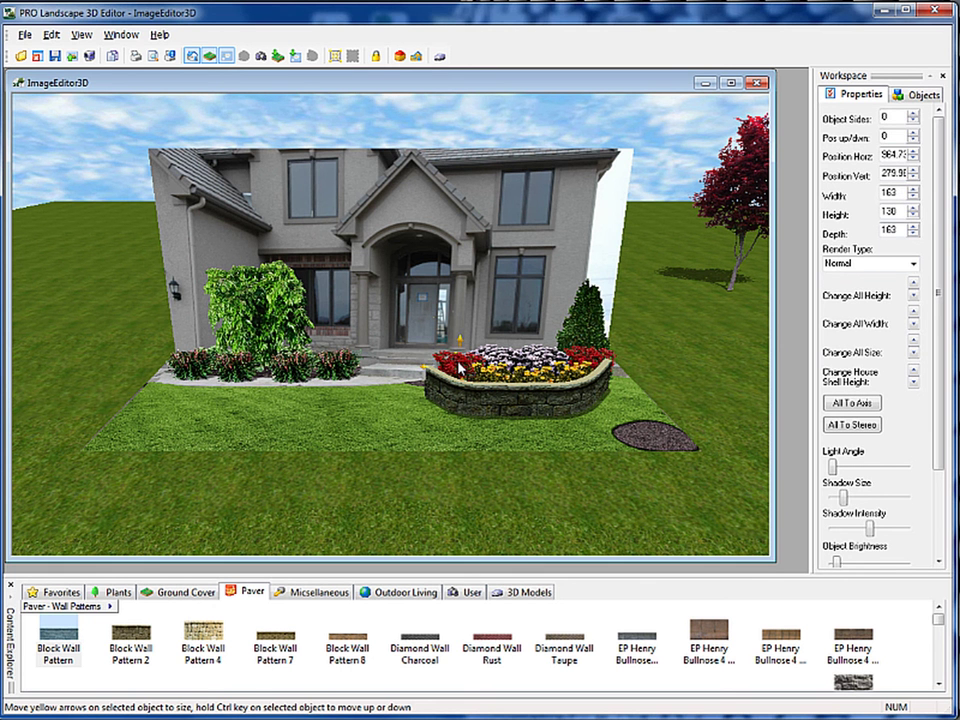
mouse_move(459, 362)
left_mouse_down("ctrl")
mouse_move(458, 338)
mouse_move(459, 366)
left_mouse_up("ctrl")
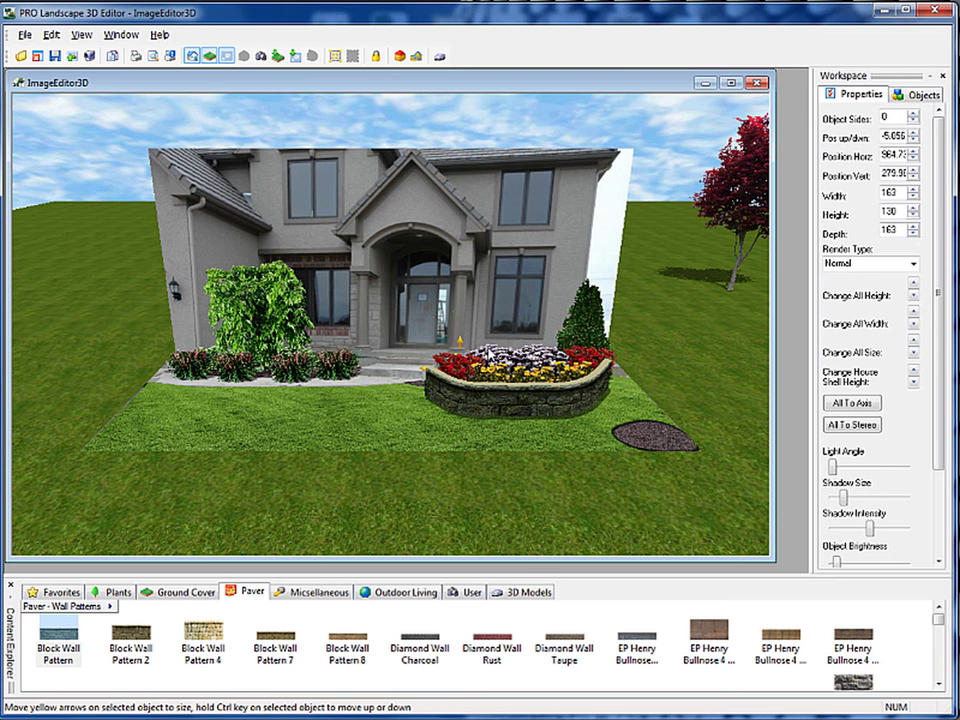
Raise the two purple flower clumps at the back of the walled bed
left_click(487, 348)
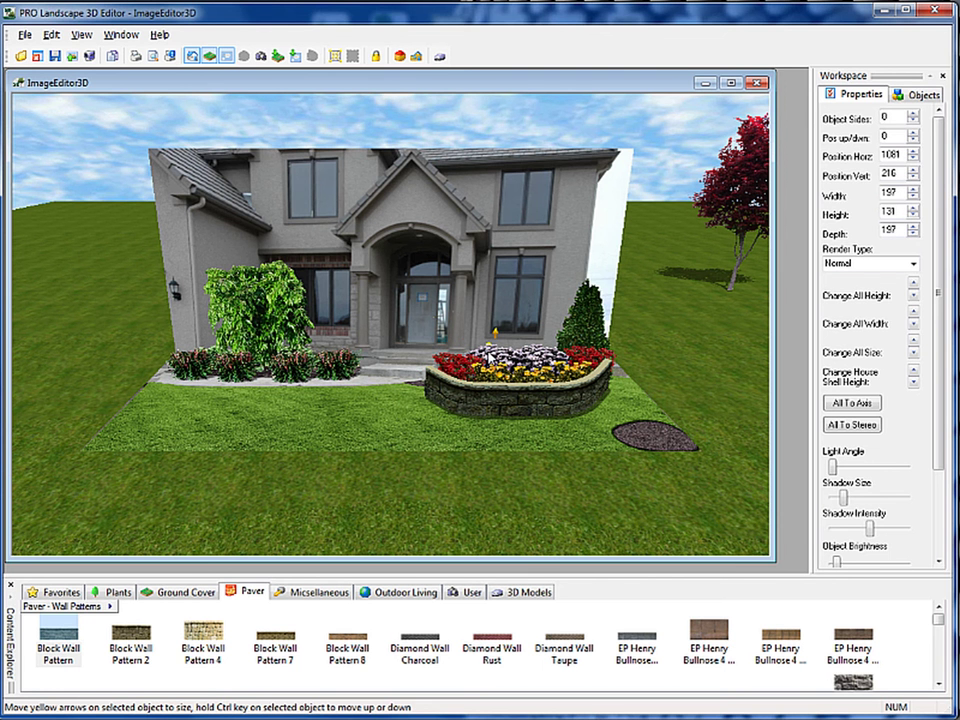
left_click_drag(487, 348, 488, 334, "ctrl")
left_click(540, 355)
left_click_drag(540, 355, 540, 341, "ctrl")
Raise the left red flower clump above the wall's cap
left_click(468, 369)
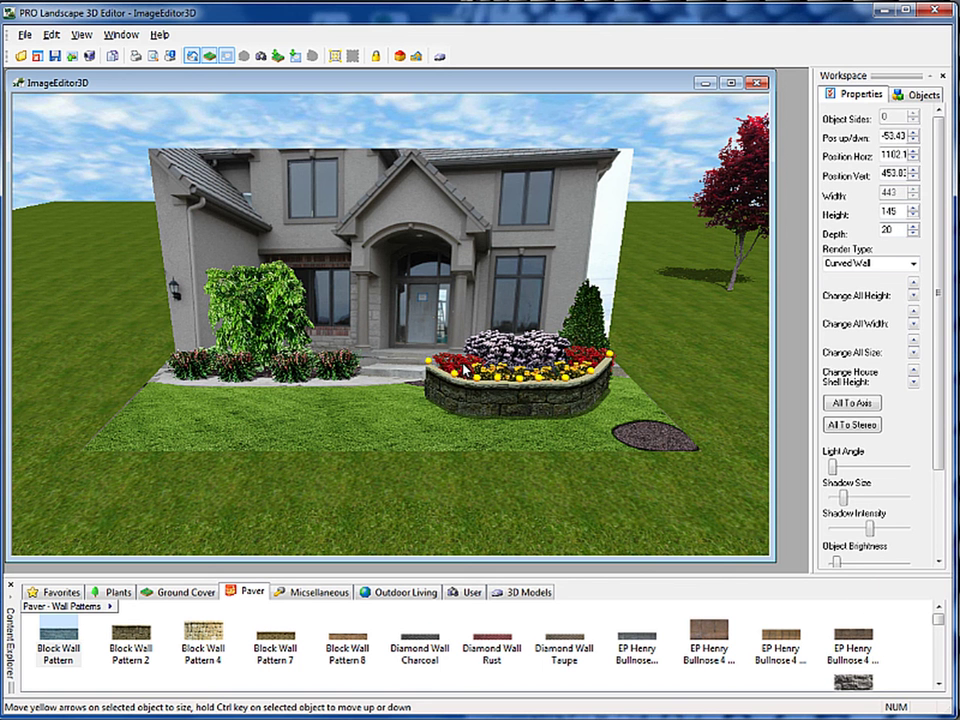
left_click(464, 363)
left_click_drag(464, 363, 464, 352, "ctrl")
Raise the left and middle yellow flower clumps above the wall, the middle one to about 39
left_click(488, 367)
left_click(488, 372)
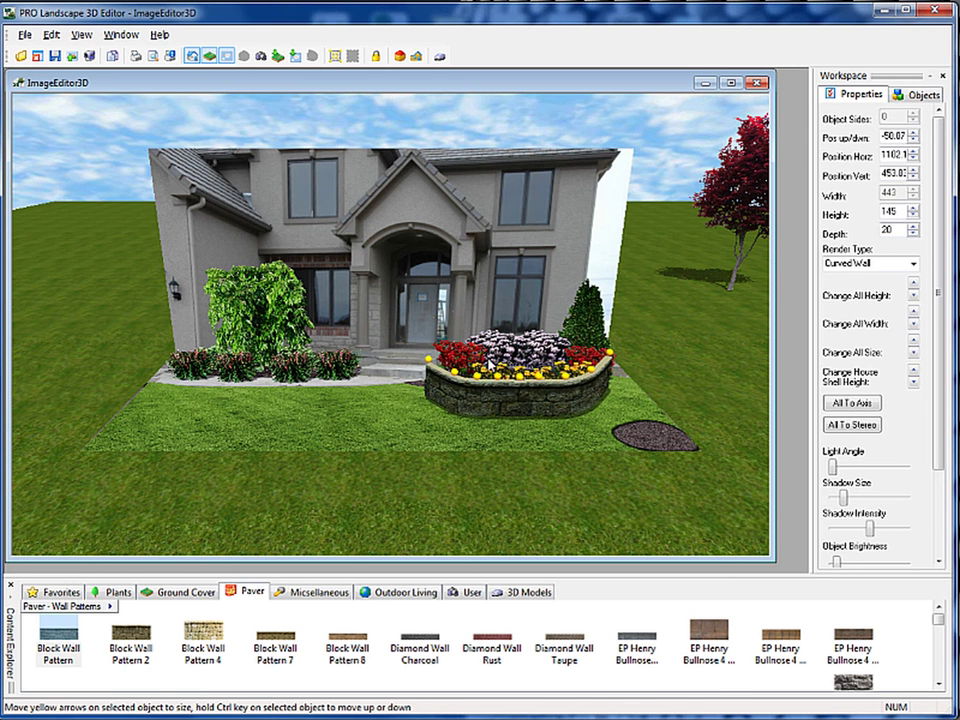
left_click(488, 366)
left_click_drag(488, 366, 545, 357, "ctrl")
left_click(532, 370)
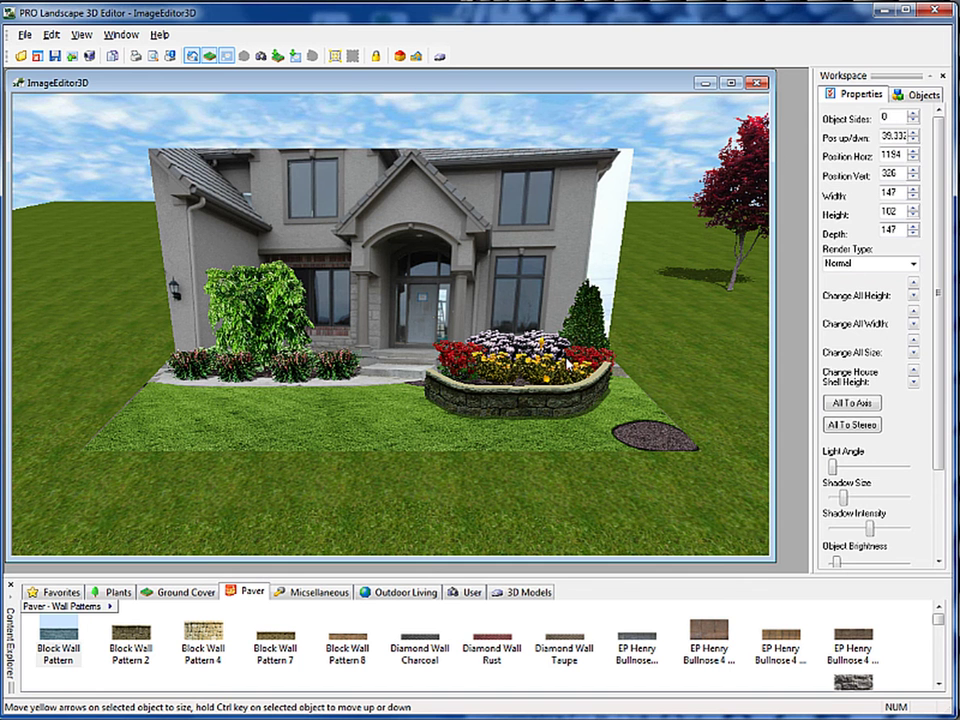
Raise the rightmost yellow flower clump to about 42 and the evergreen behind it to about 29
left_click(572, 370)
left_click_drag(572, 370, 606, 356, "ctrl")
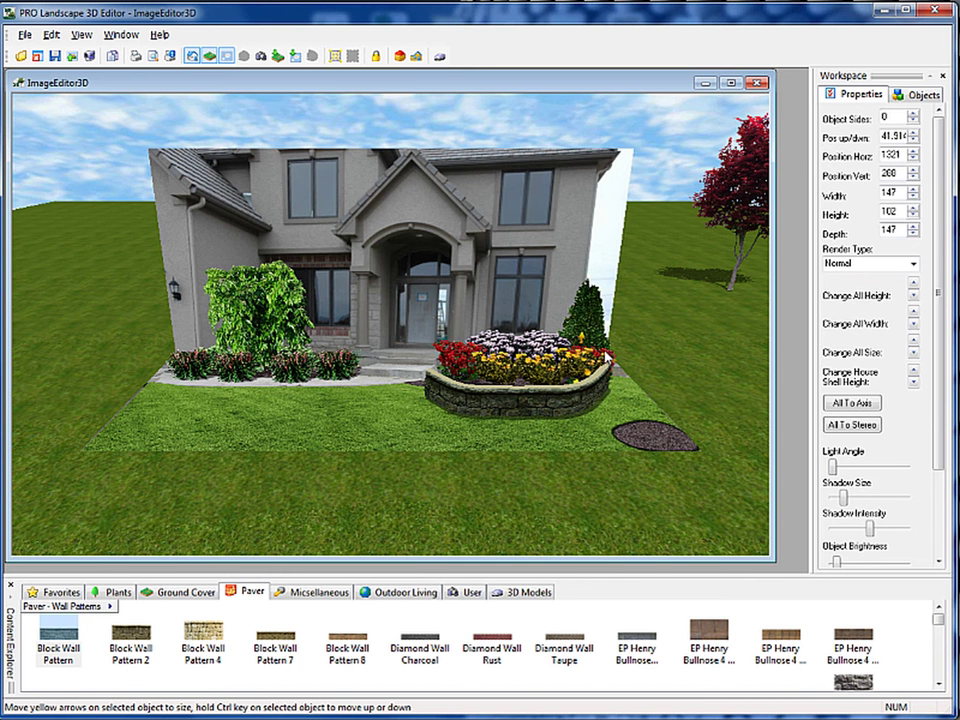
left_click(601, 337)
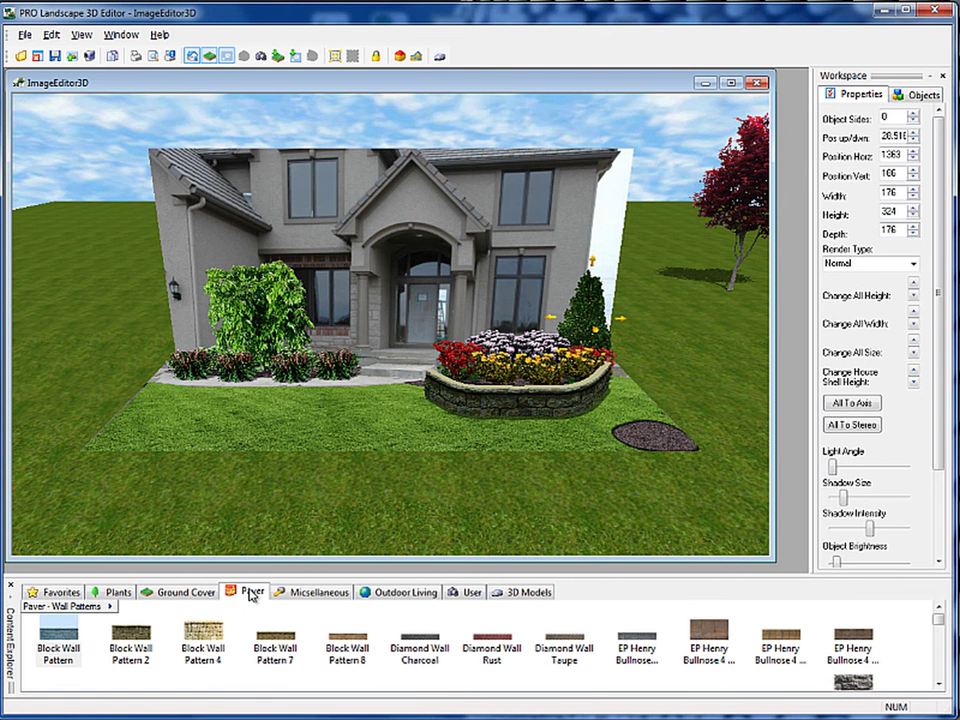
Place a red EP Henry Old paver pattern on the front lawn, about 261 wide and 227 high
left_click(74, 609)
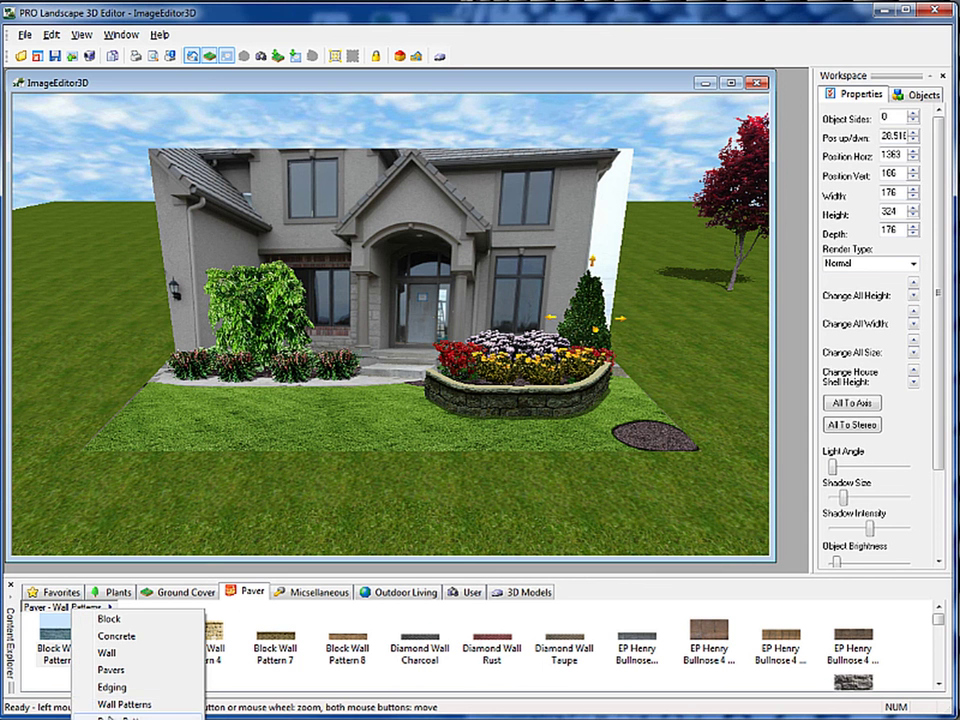
left_click(110, 716)
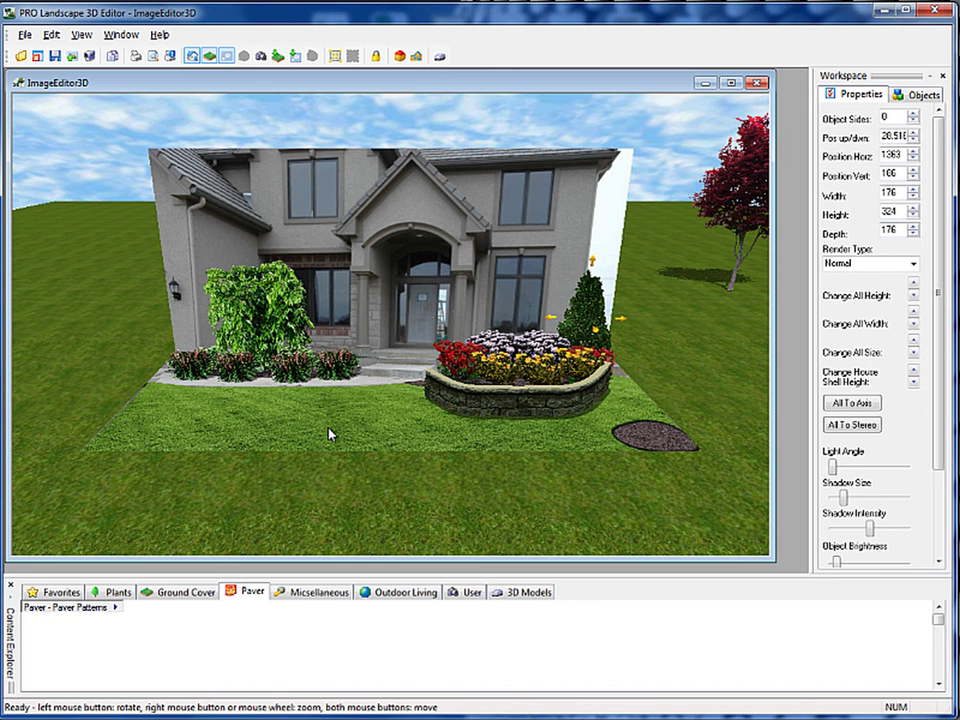
left_click_drag(938, 617, 939, 630)
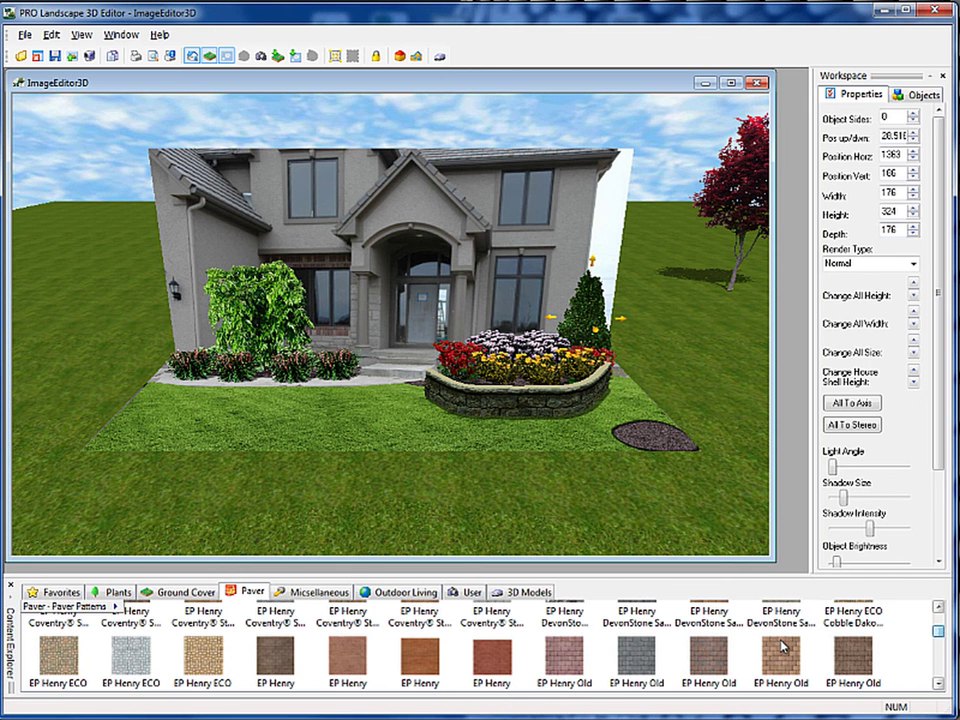
left_click_drag(565, 660, 200, 441)
left_click(297, 449)
left_click_drag(330, 402, 332, 338)
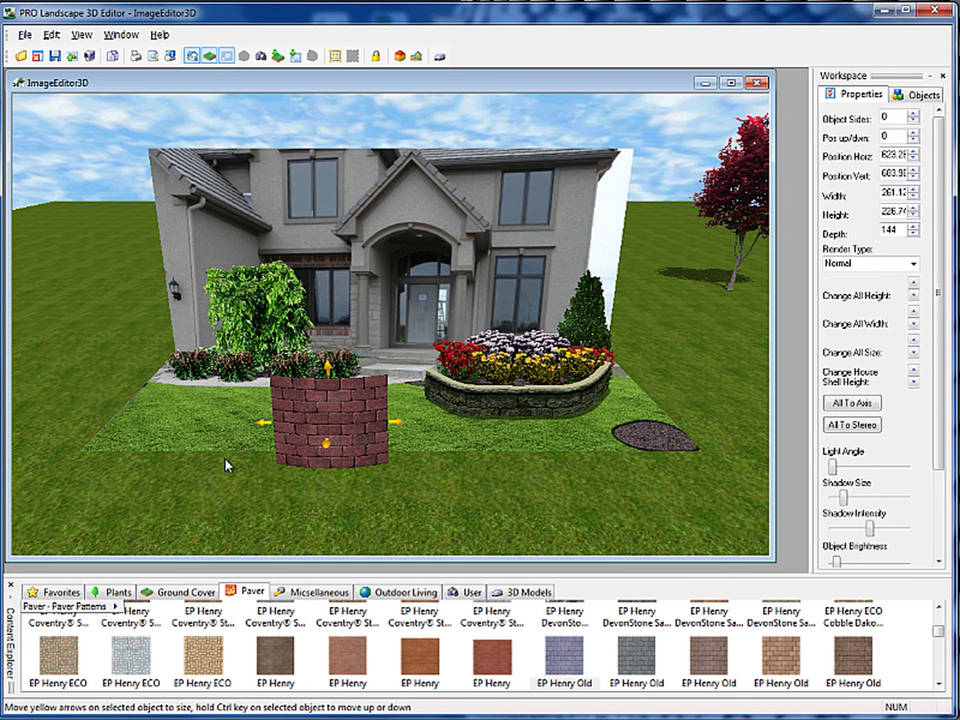
Delete the red paver object standing on the front lawn
right_click(333, 406)
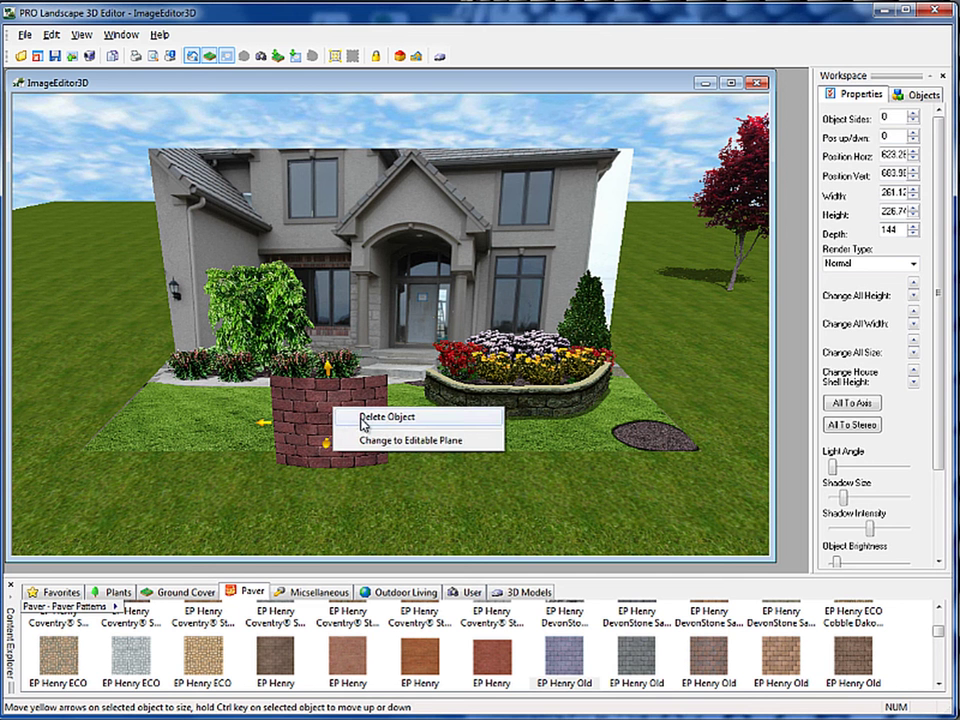
left_click_drag(306, 428, 279, 435)
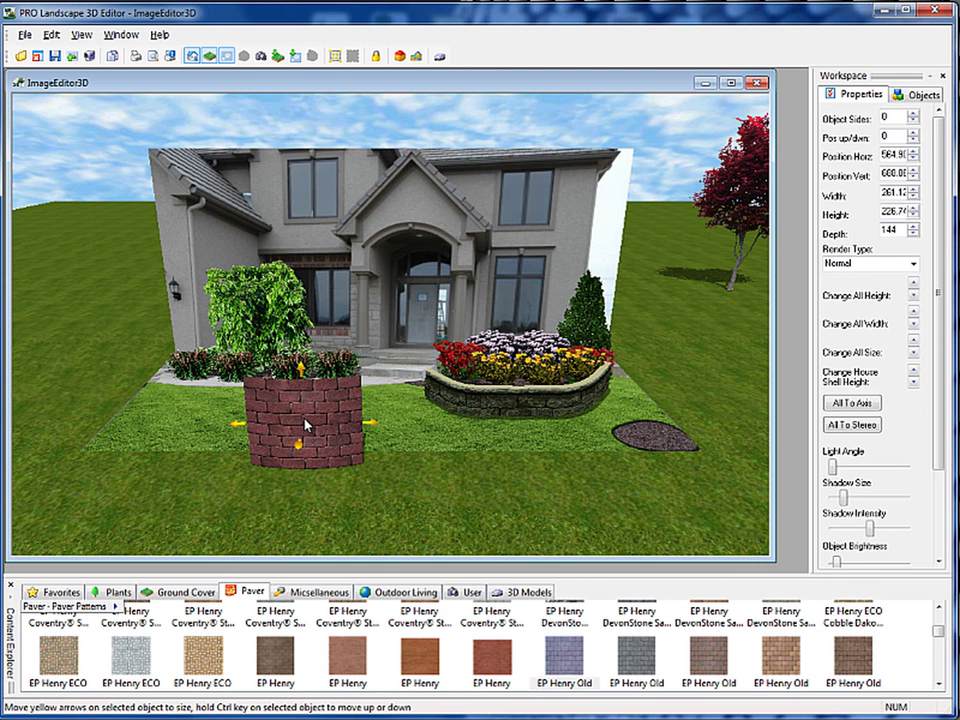
right_click(305, 424)
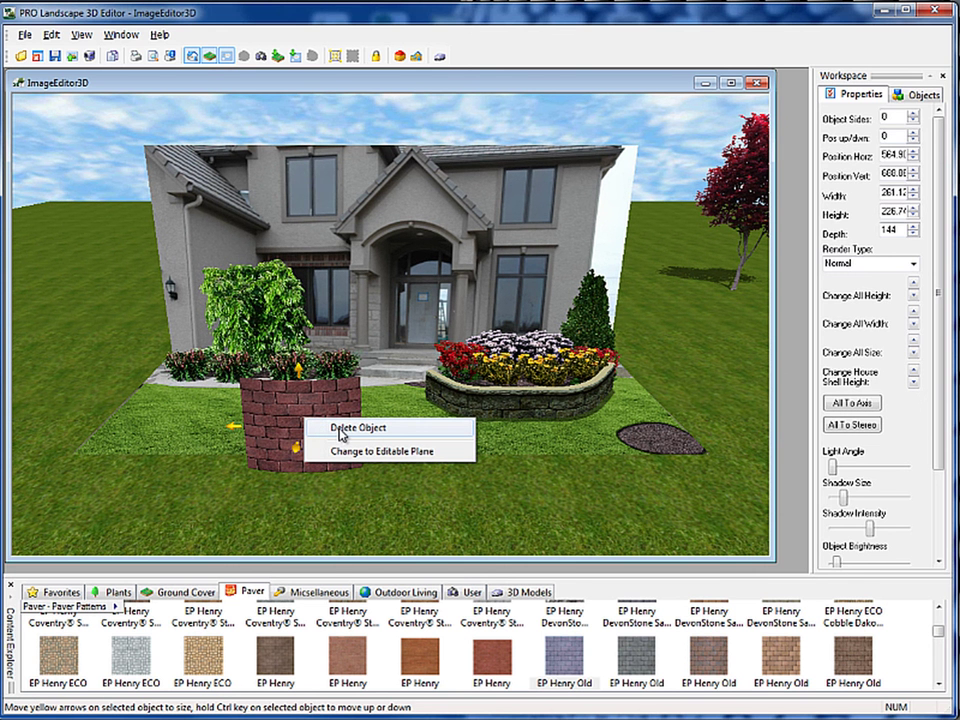
left_click(341, 432)
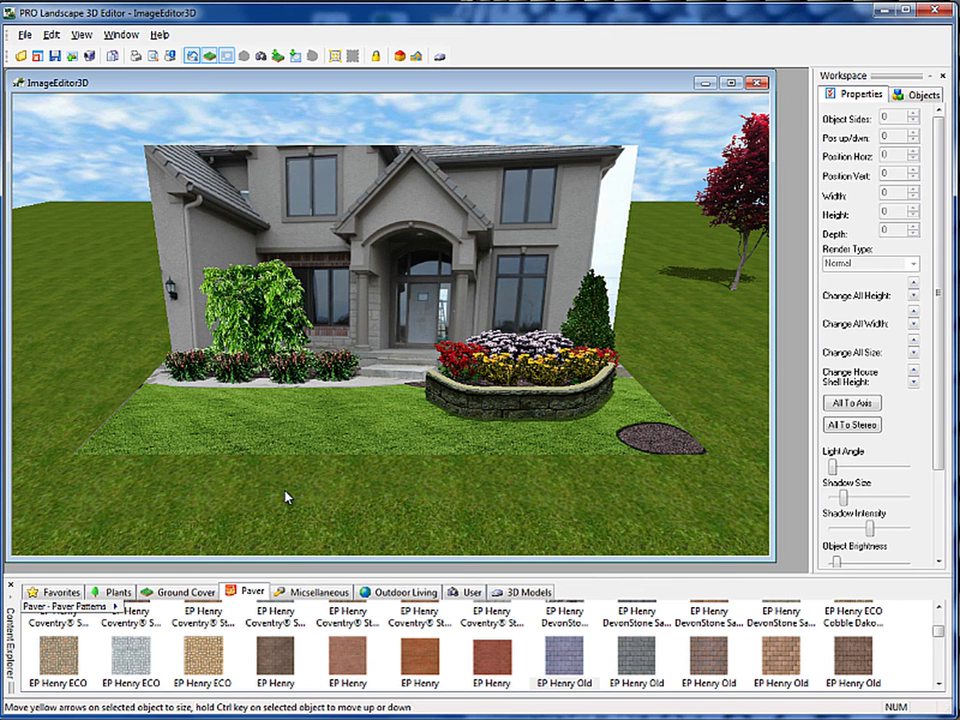
Place EP Henry Old Towne Cobble Charcoal as a ground cover object and move it onto the lawn near the left shrubs
left_click(633, 668)
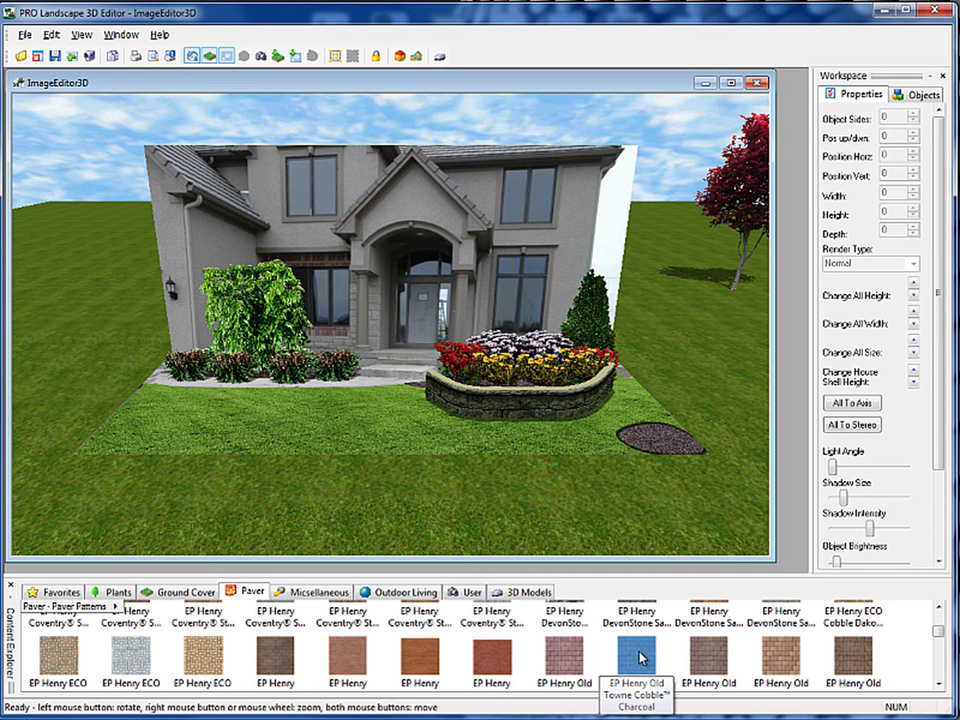
right_click(638, 660)
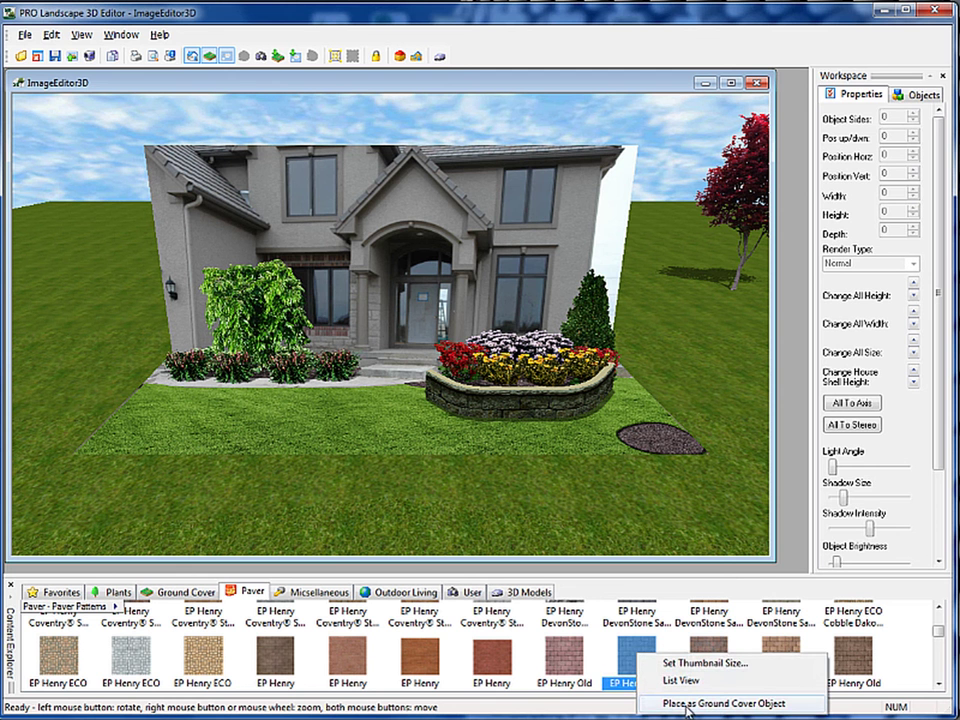
left_click(766, 706)
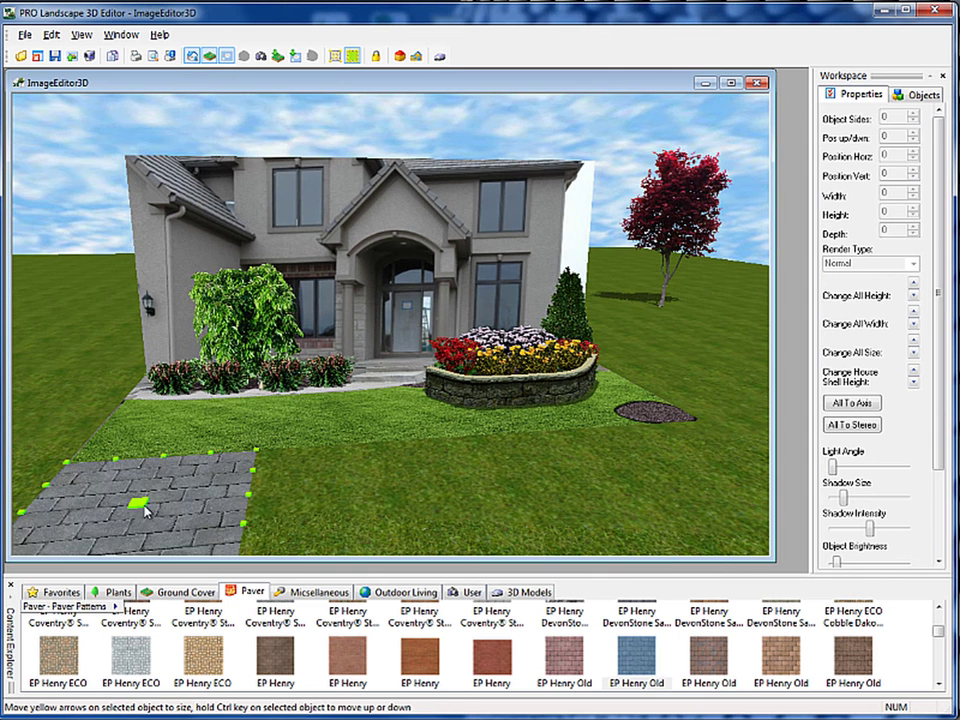
left_click_drag(139, 506, 167, 473)
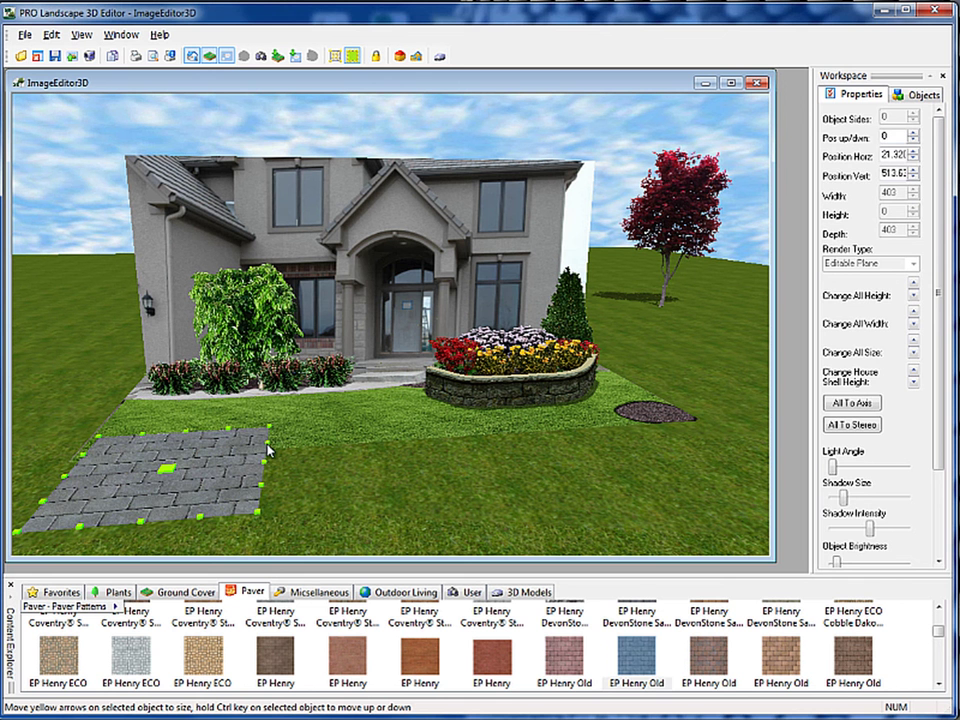
Stretch the two upper right edge points of the charcoal paver area toward the retaining wall, forming a walkway strip
left_click_drag(268, 447, 596, 462)
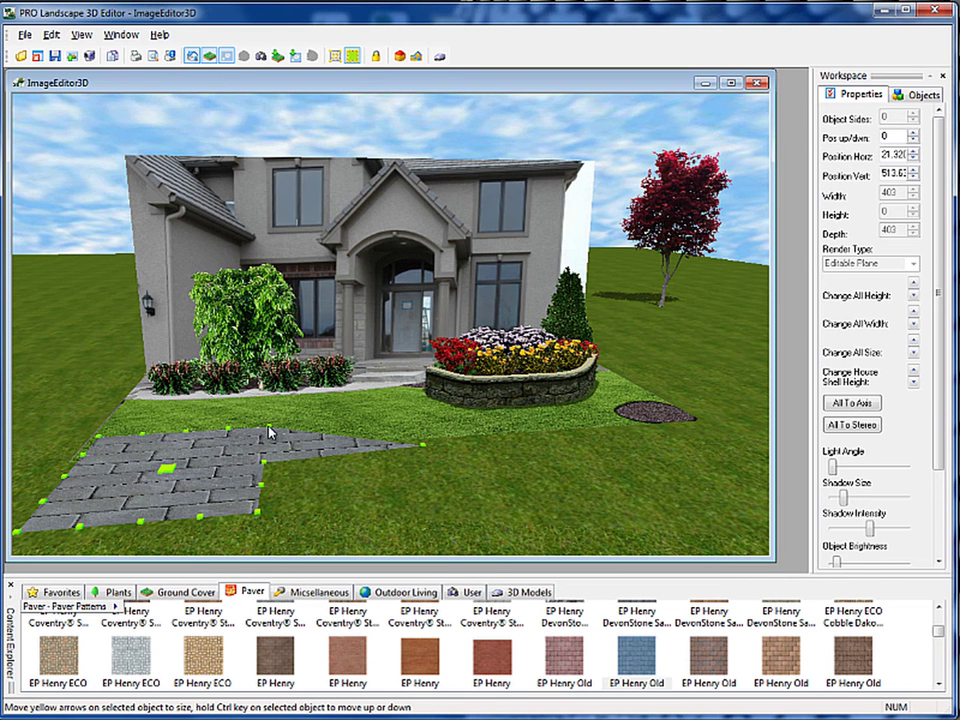
left_click_drag(497, 411, 553, 396)
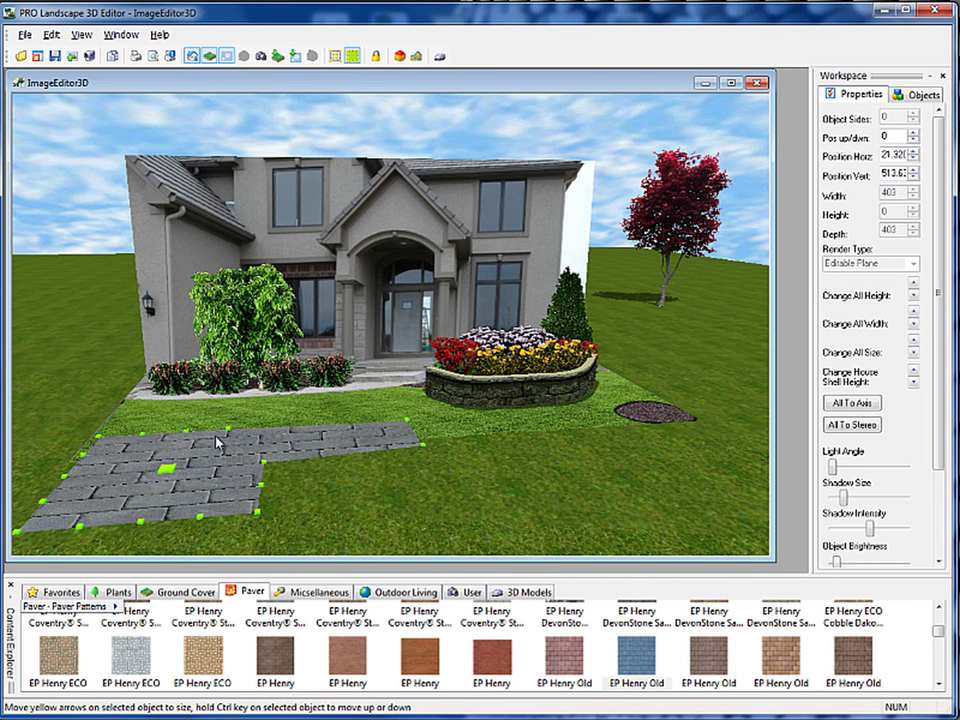
left_click(247, 327)
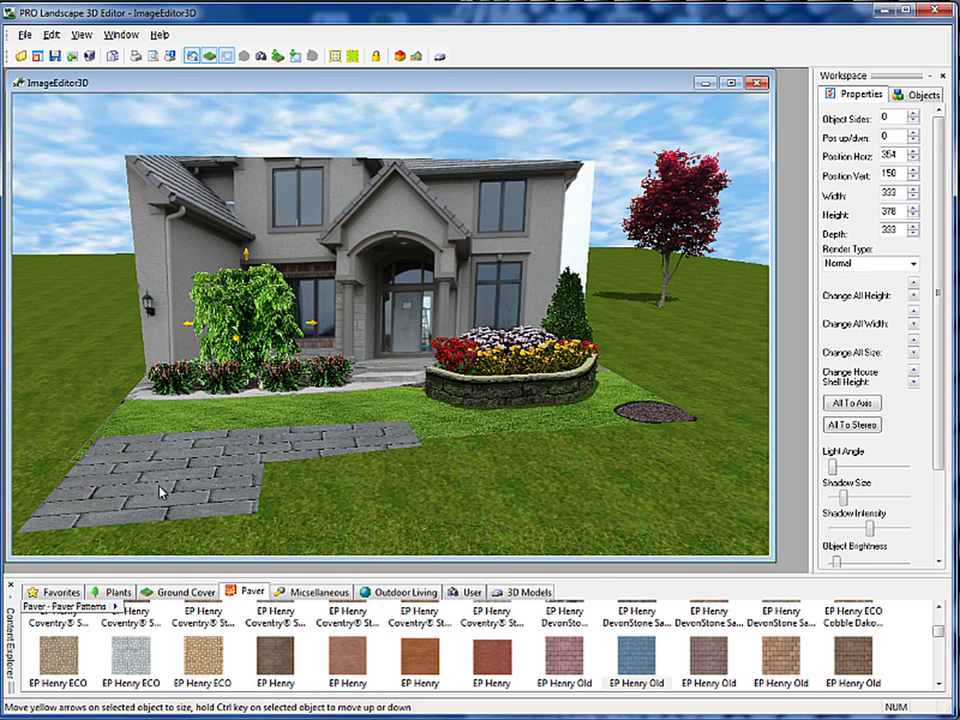
Pull the front corner point at the paver strip's far end slightly inward and finish editing the outline
left_click(190, 484)
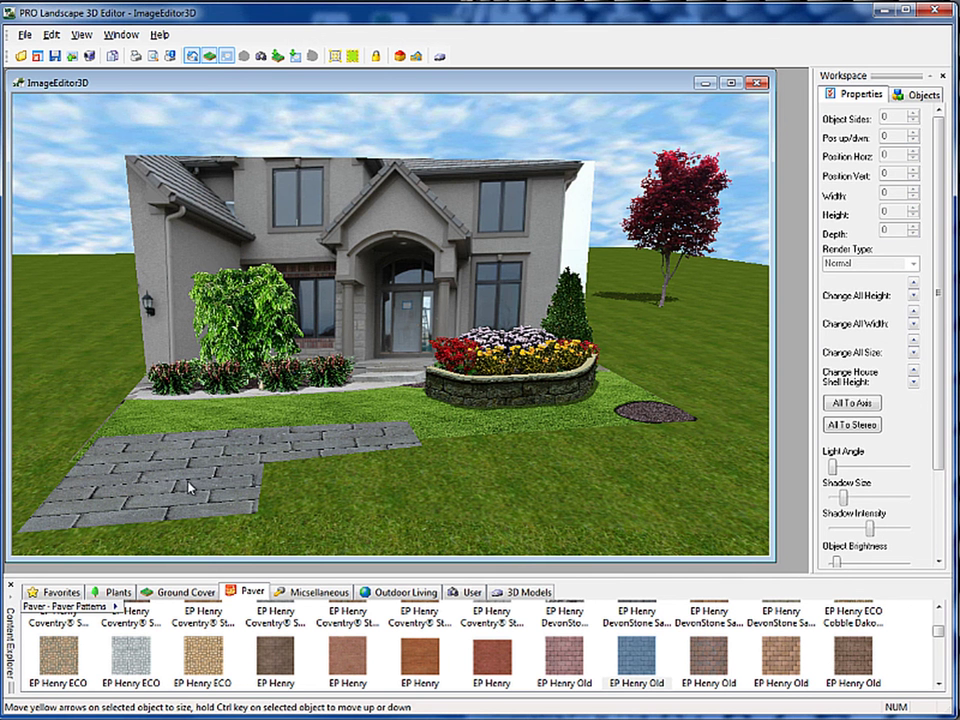
mouse_move(173, 485)
left_mouse_down()
mouse_move(182, 465)
mouse_move(163, 471)
left_mouse_up()
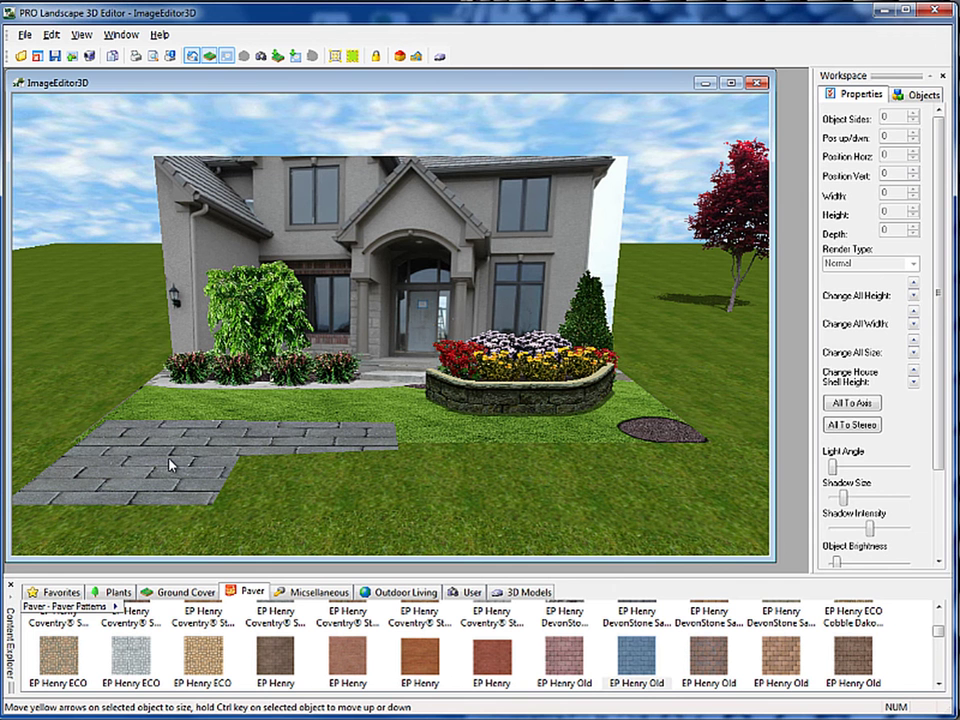
left_click(351, 57)
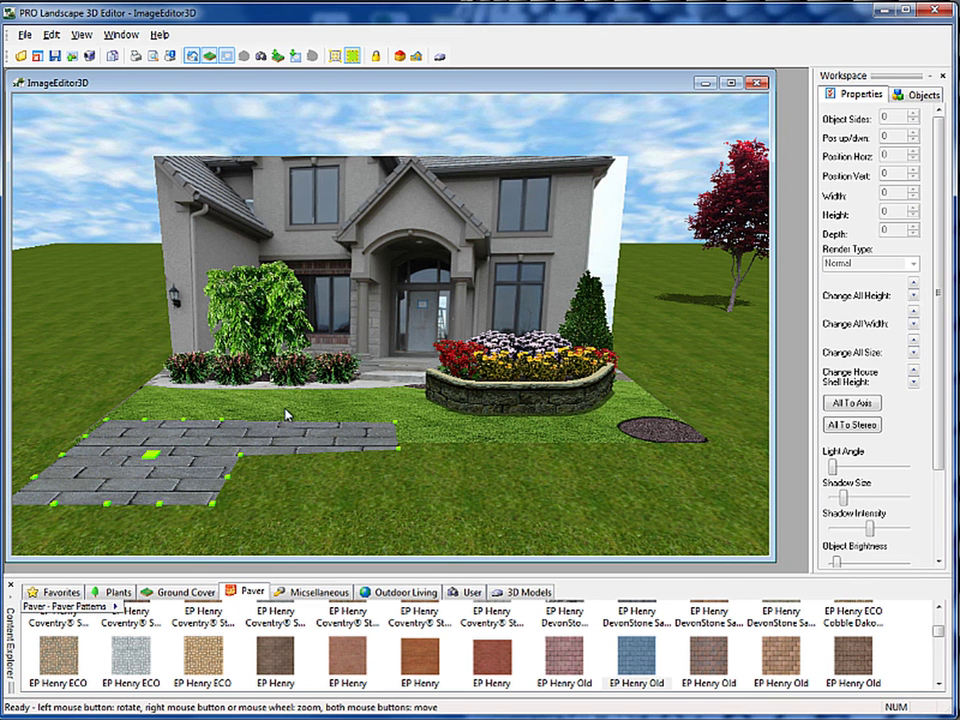
left_click(398, 454)
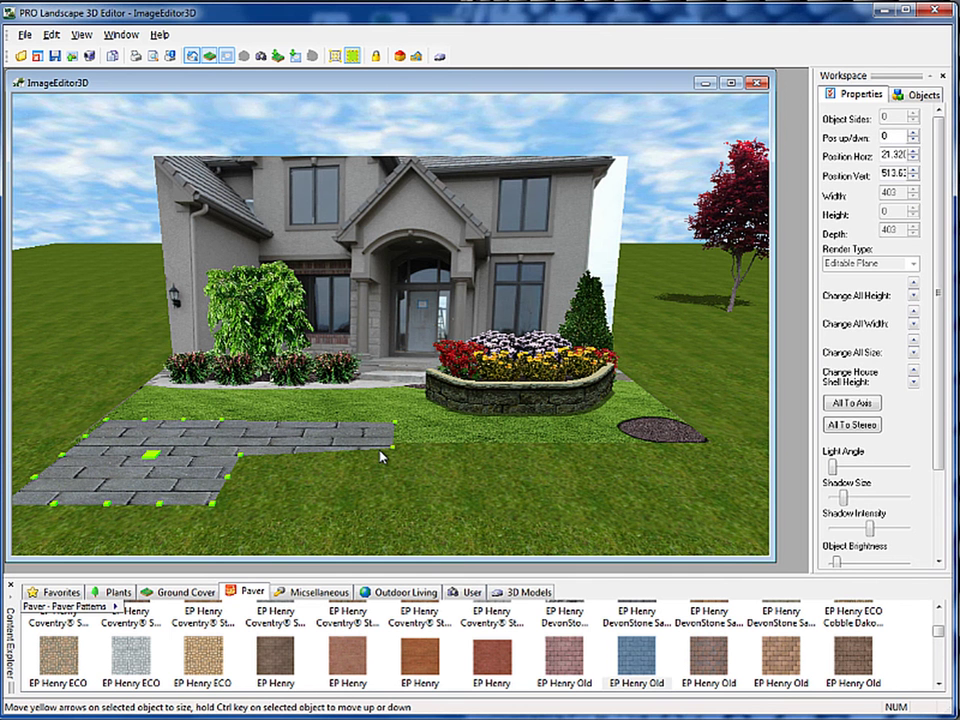
left_click(240, 312)
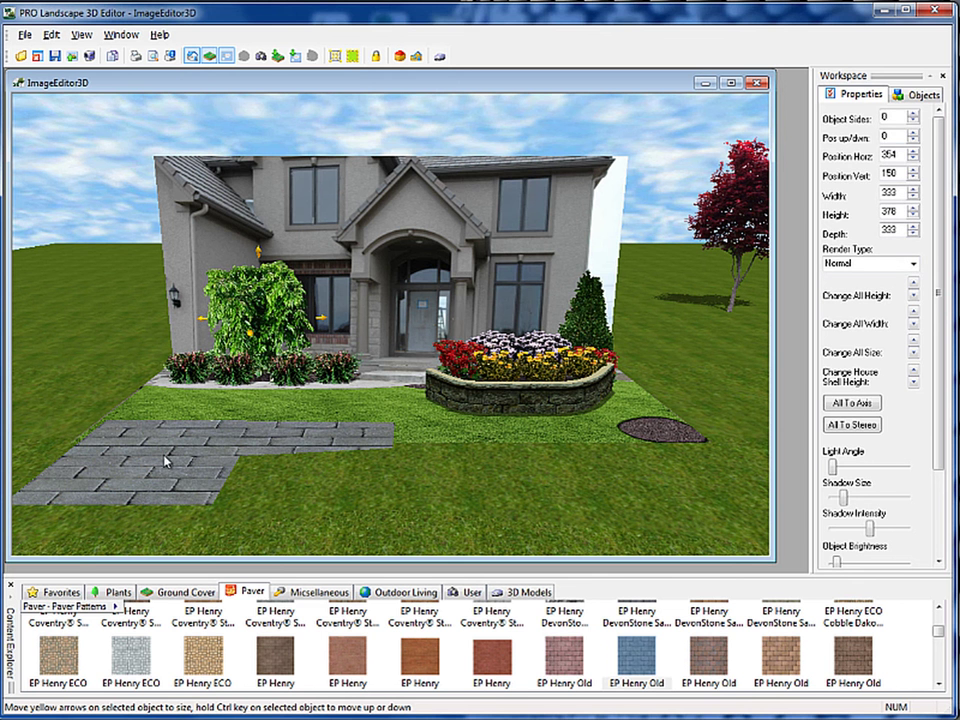
left_click(141, 474)
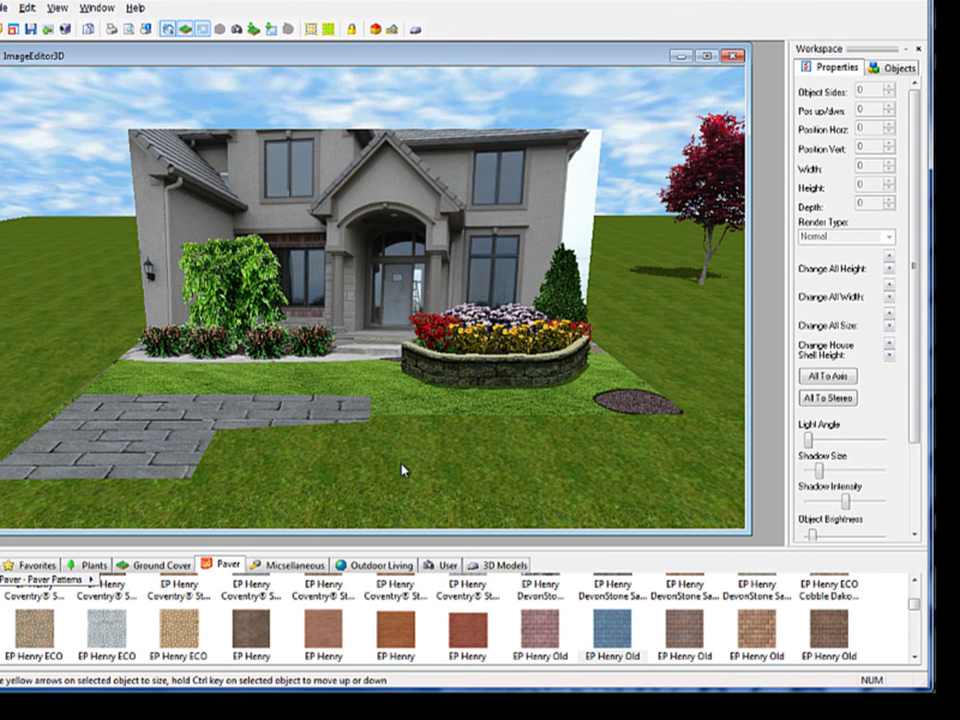
Raise several terrain grid points in front of the retaining wall to form a grassy mound, and hide the grid
left_click(308, 32)
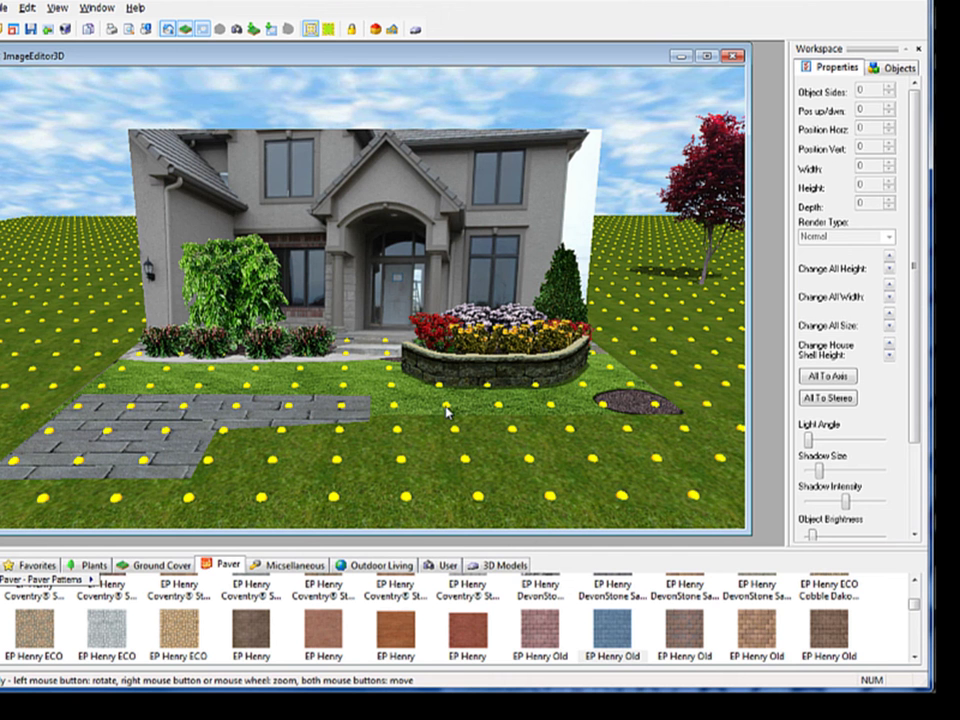
left_click_drag(446, 406, 446, 385)
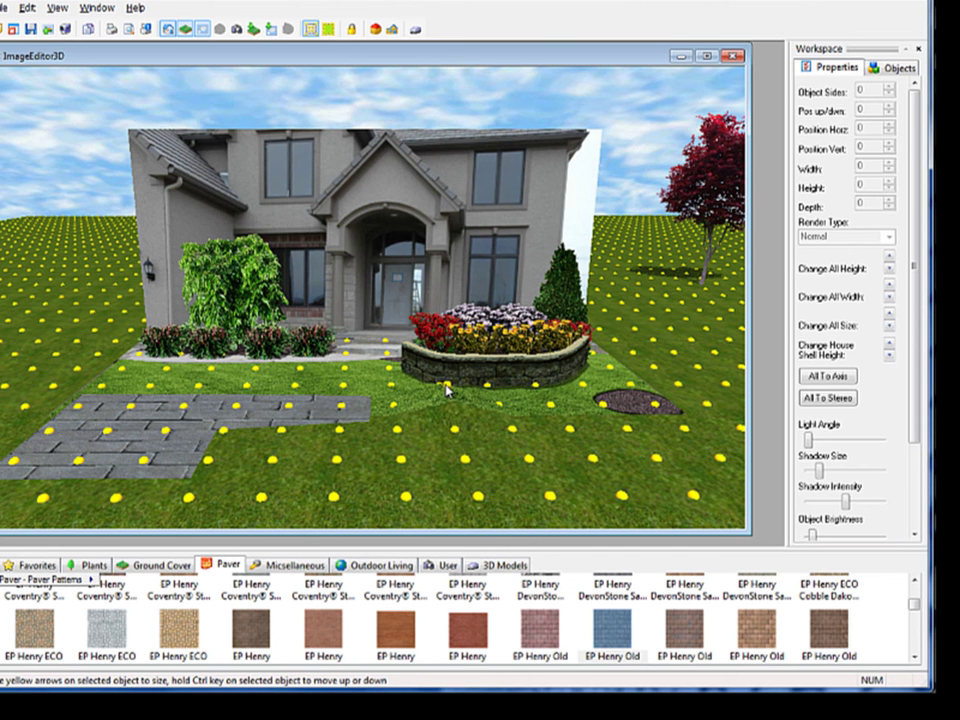
left_click_drag(454, 429, 499, 382)
left_click_drag(513, 429, 514, 402)
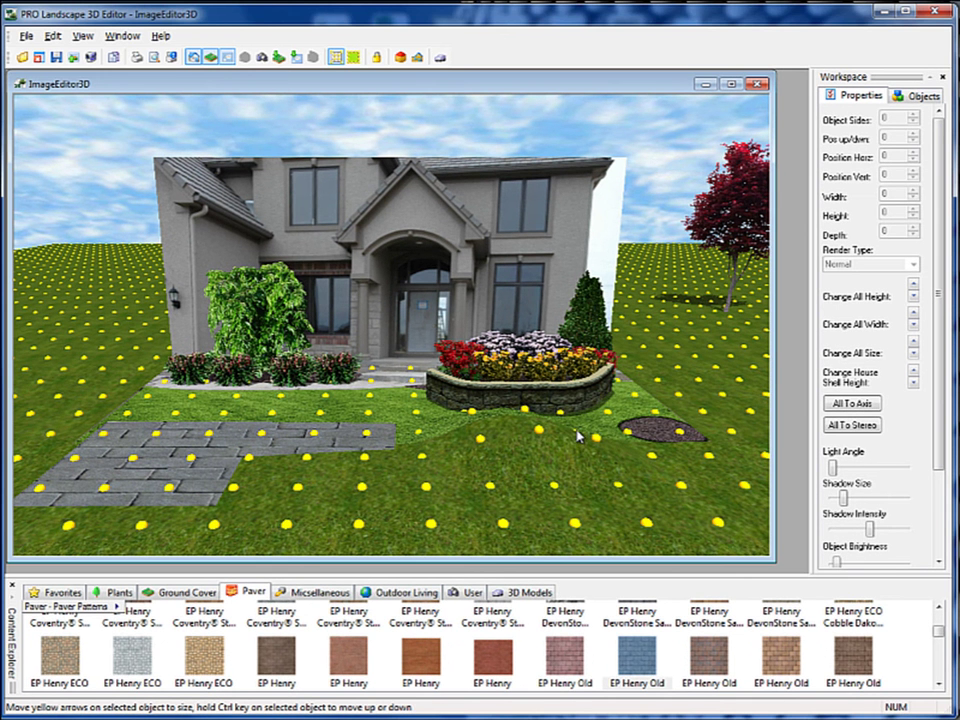
left_click_drag(578, 430, 578, 416)
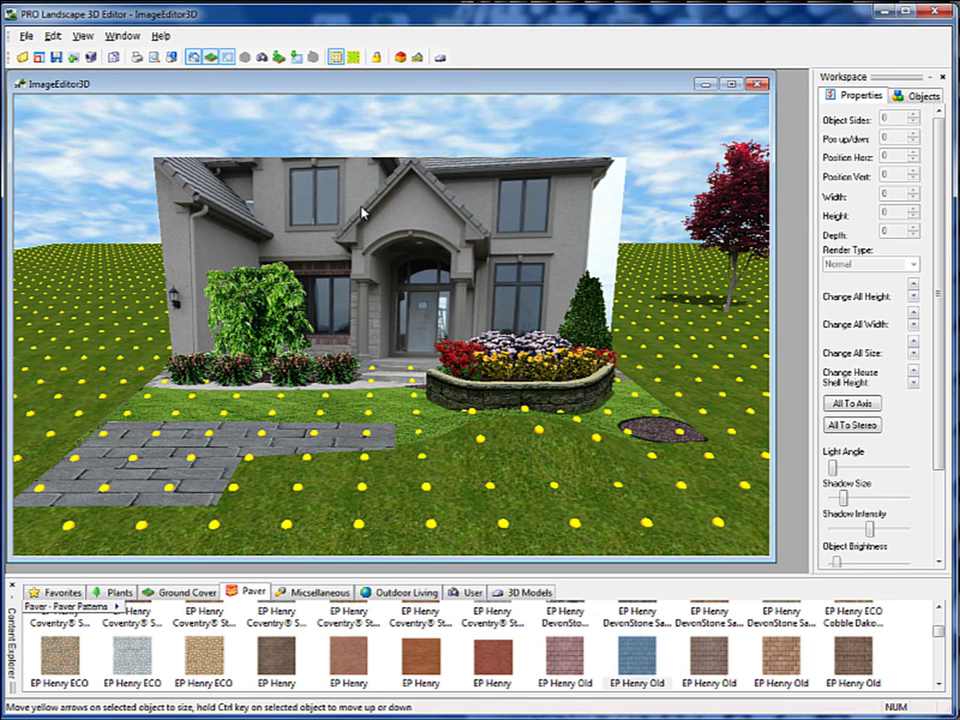
left_click(338, 58)
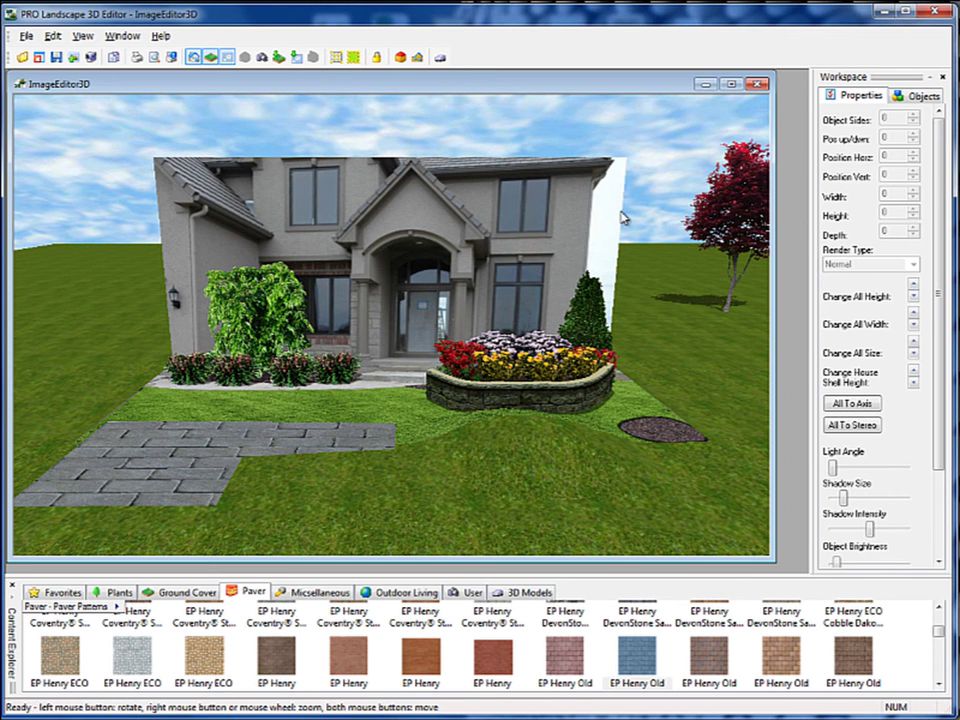
Adjust two terrain grid points along the paver strip's front edge to contour the ground, and hide the grid
left_click_drag(655, 145, 648, 180)
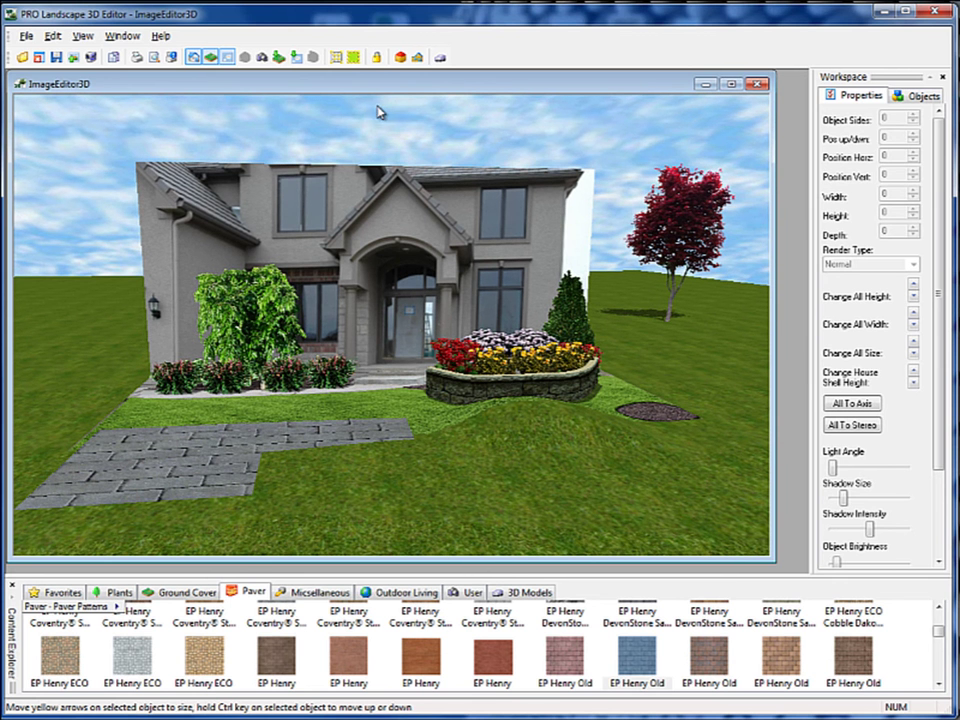
left_click(337, 58)
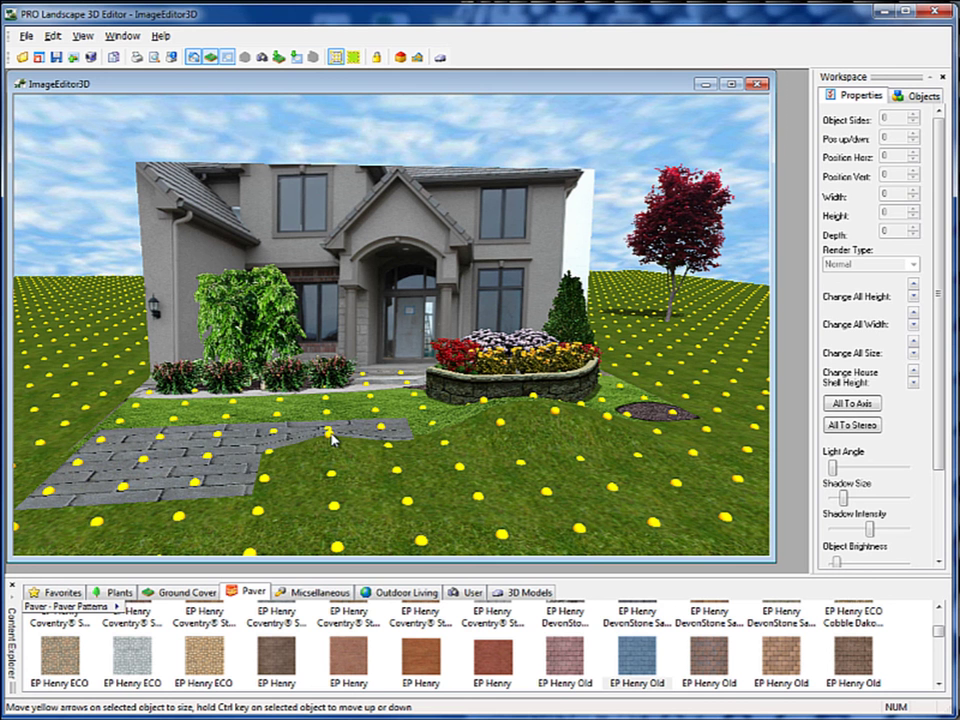
mouse_move(330, 452)
left_mouse_down()
mouse_move(333, 503)
mouse_move(330, 457)
left_mouse_up()
mouse_move(270, 453)
left_mouse_down()
mouse_move(270, 430)
mouse_move(265, 471)
mouse_move(268, 440)
left_mouse_up()
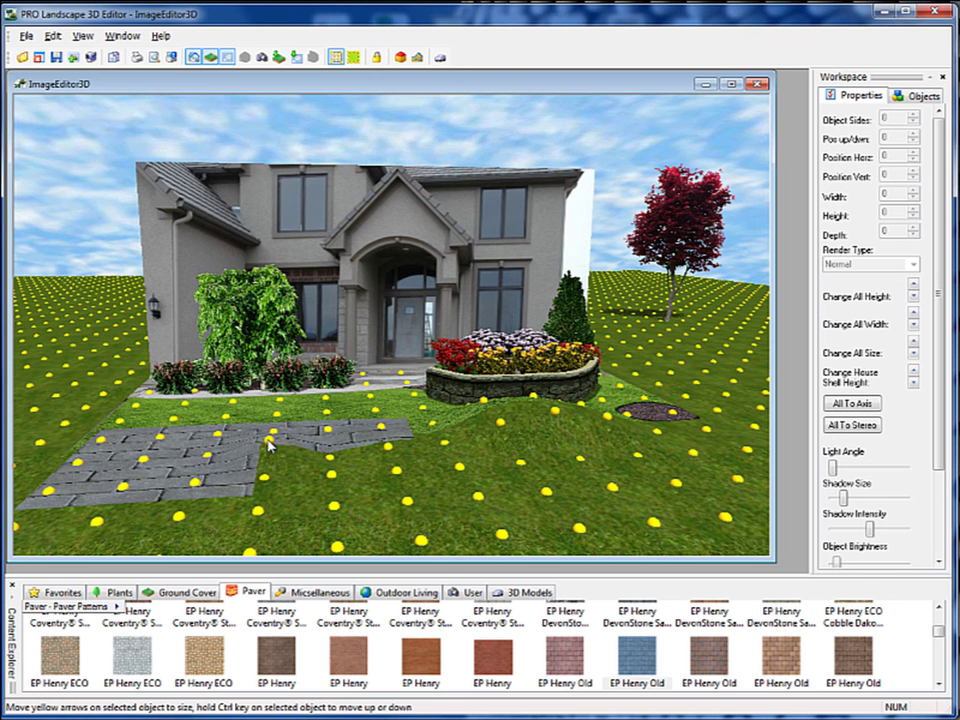
left_click(334, 58)
left_click(332, 60)
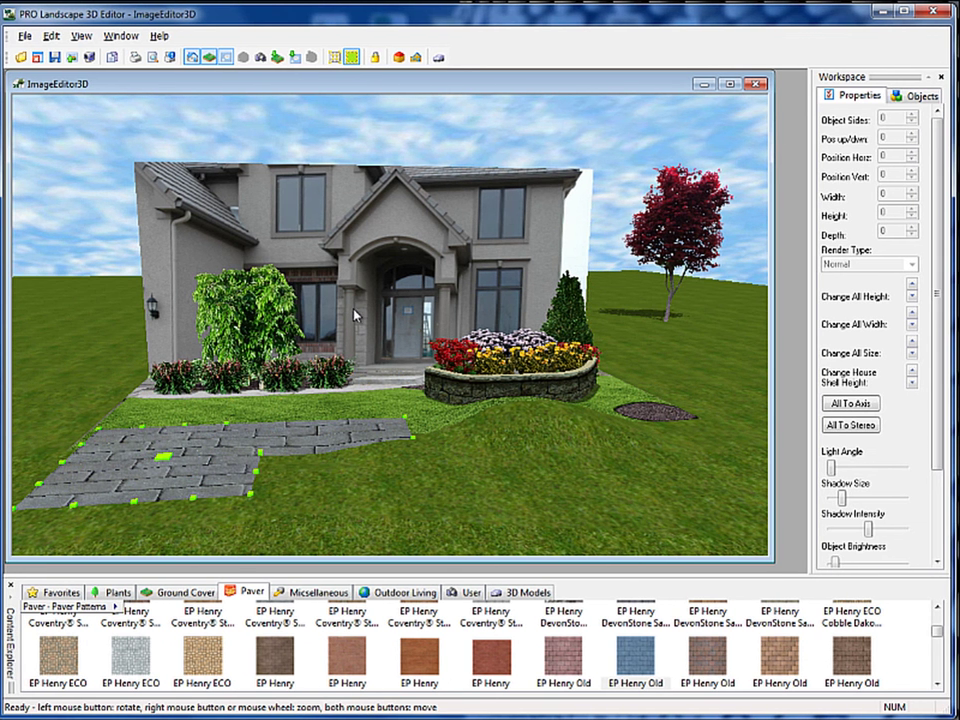
left_click(281, 313)
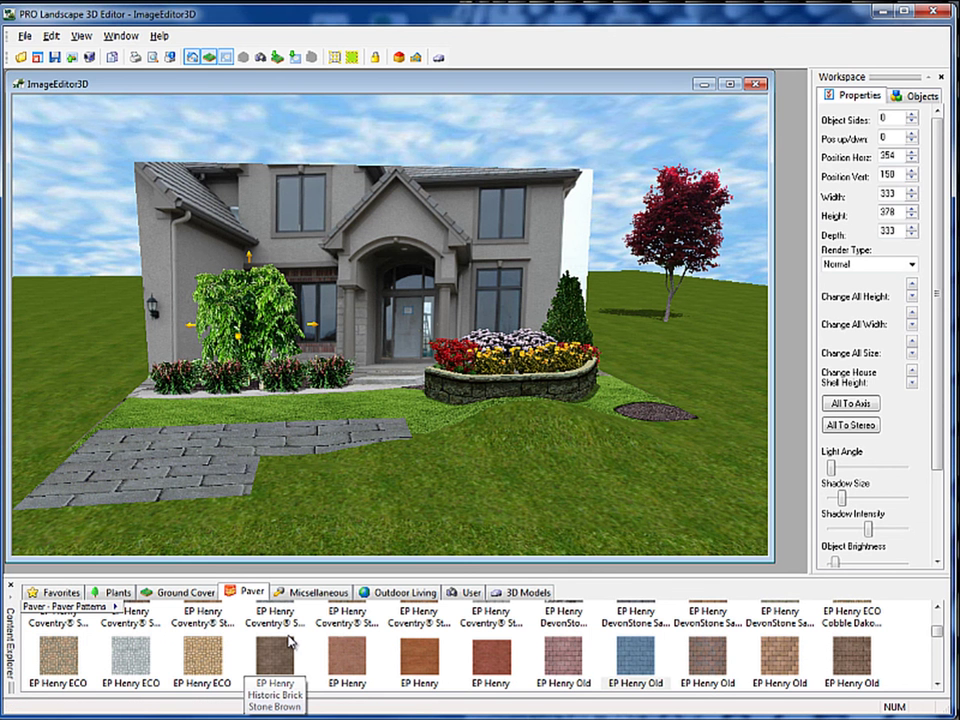